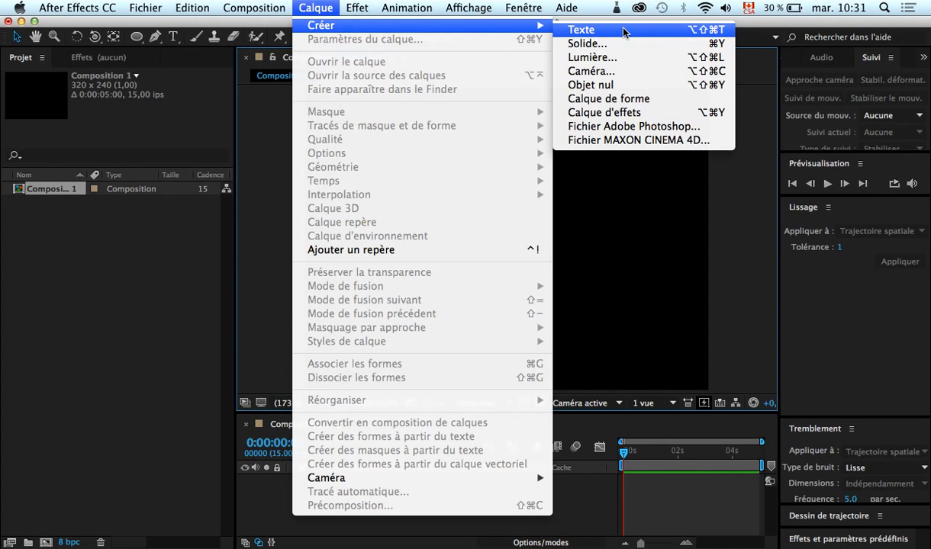
Create a composition-size solid layer named degrade
left_click(623, 43)
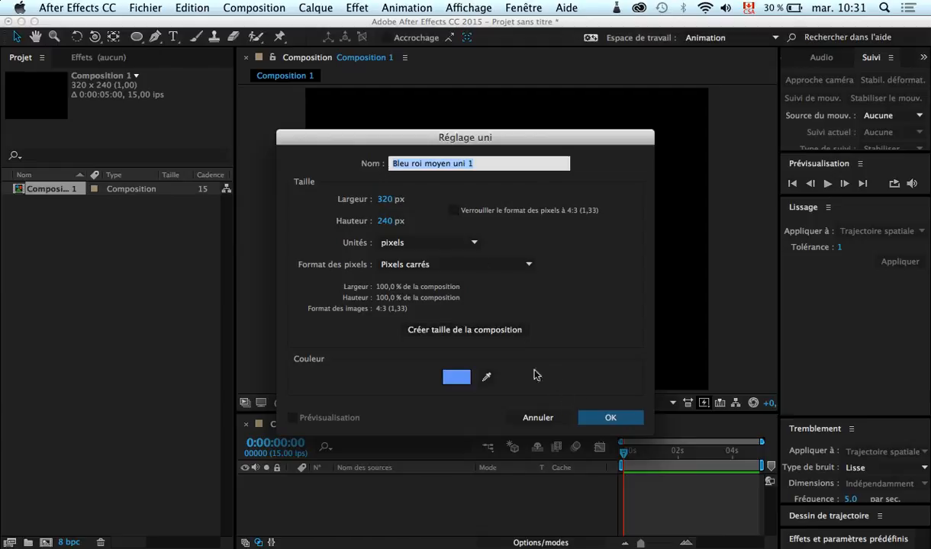
type("degrade")
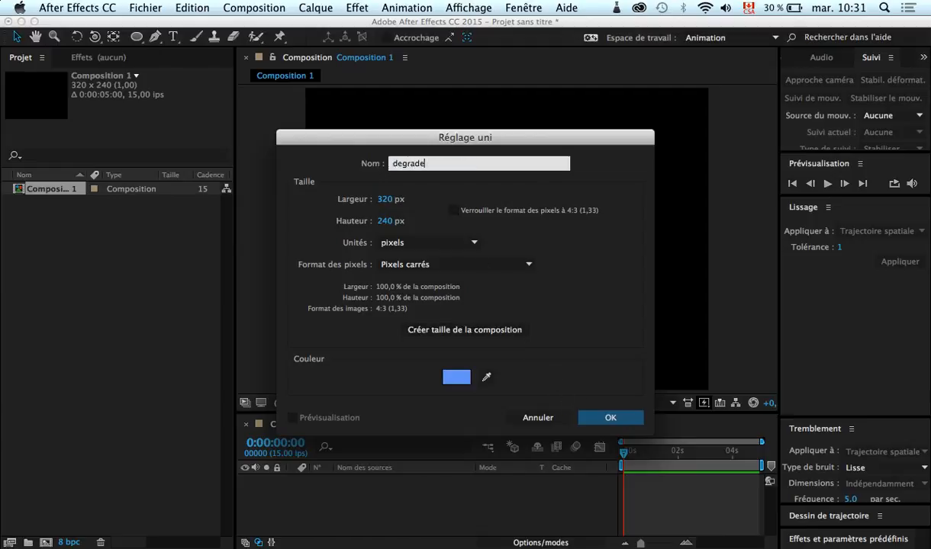
key("Return")
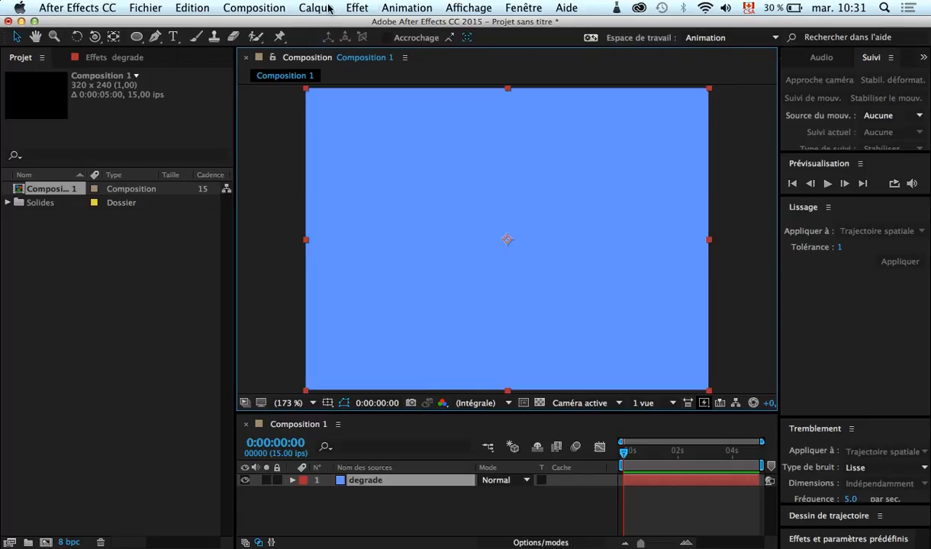
Apply the Gamme des dégradés generation effect to the degrade layer
left_click(353, 8)
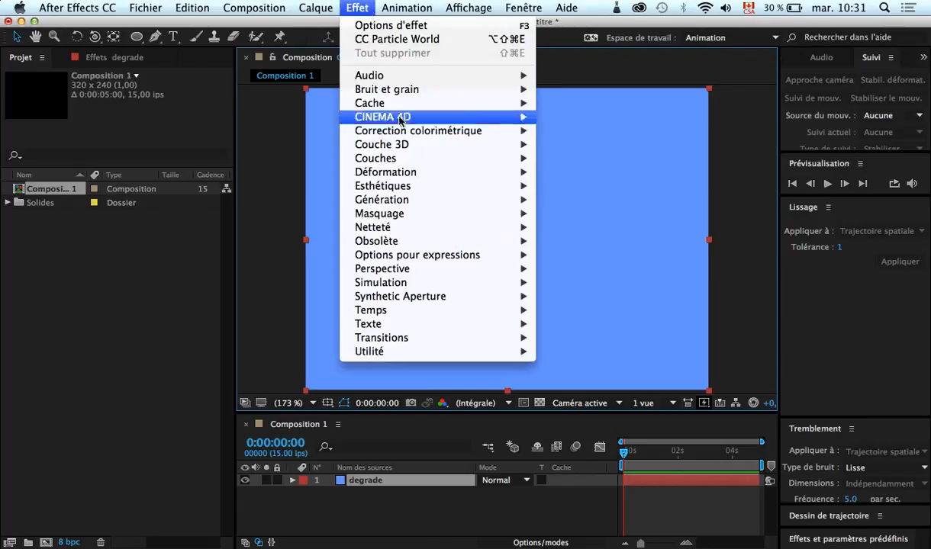
mouse_move(402, 132)
mouse_move(420, 207)
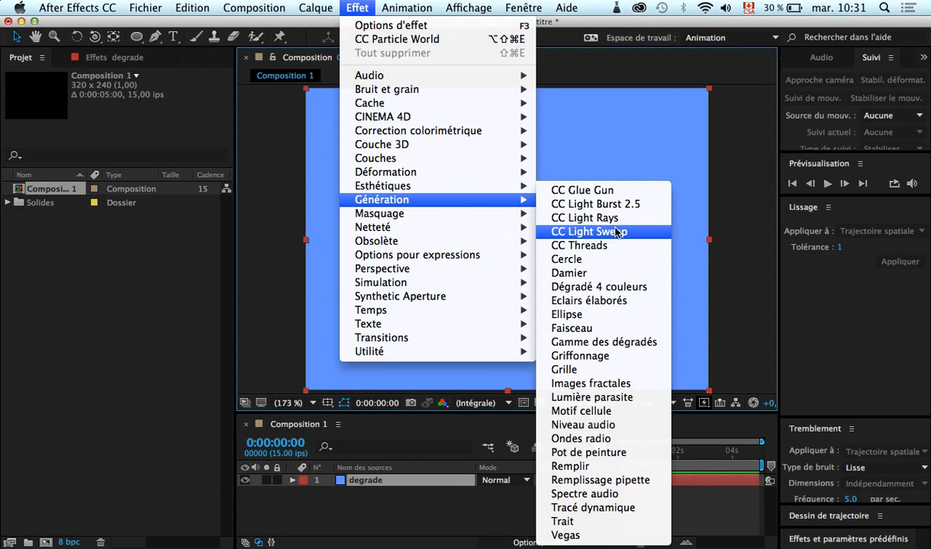
left_click(617, 342)
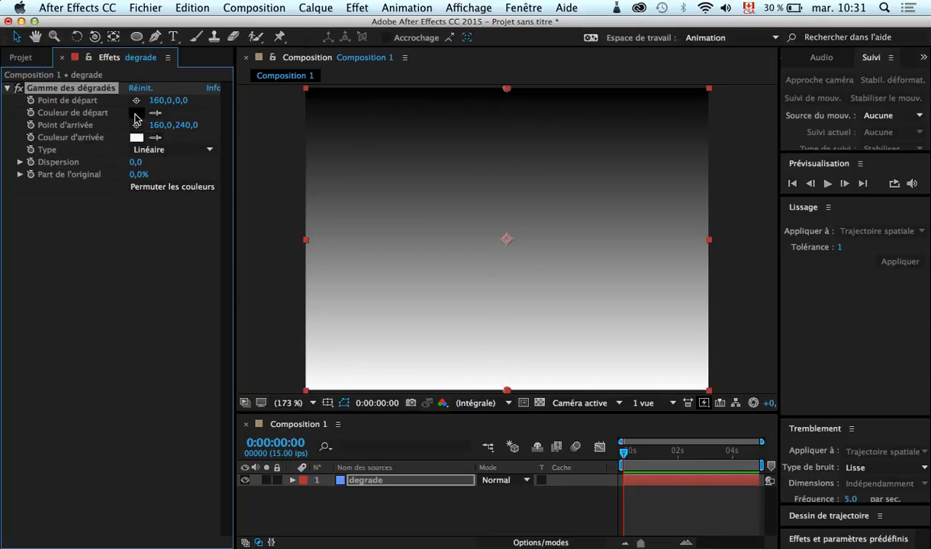
Set the gradient's start colour to dark blue 091D73
left_click(136, 113)
left_click(483, 294)
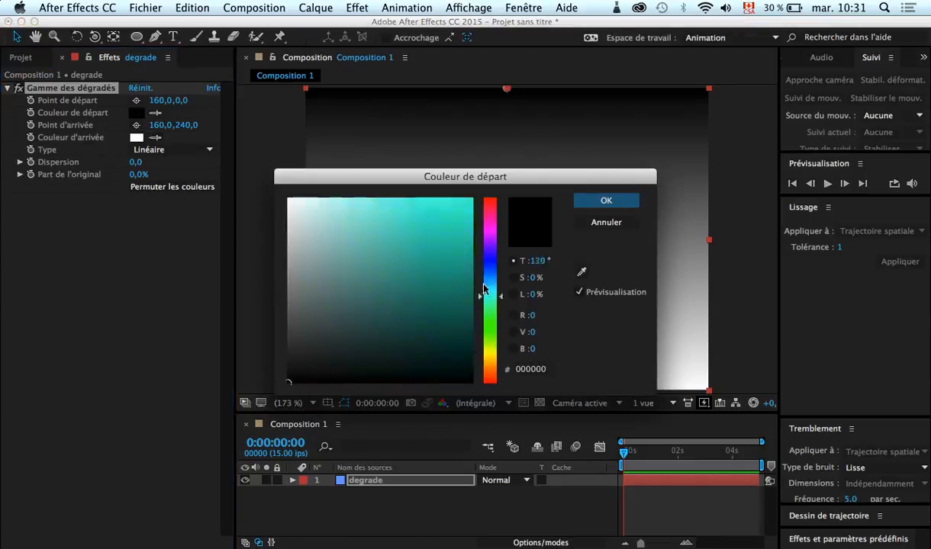
left_click_drag(483, 294, 484, 266)
left_click(408, 198)
mouse_move(412, 184)
left_mouse_down()
mouse_move(437, 183)
mouse_move(458, 299)
left_mouse_up()
left_click(600, 202)
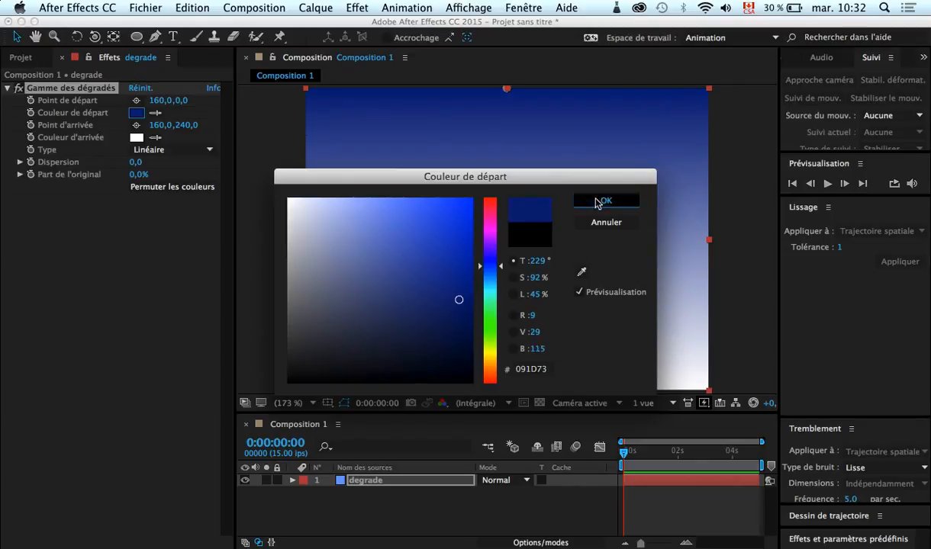
Set the gradient's end colour to dark grey 262424
left_click(136, 138)
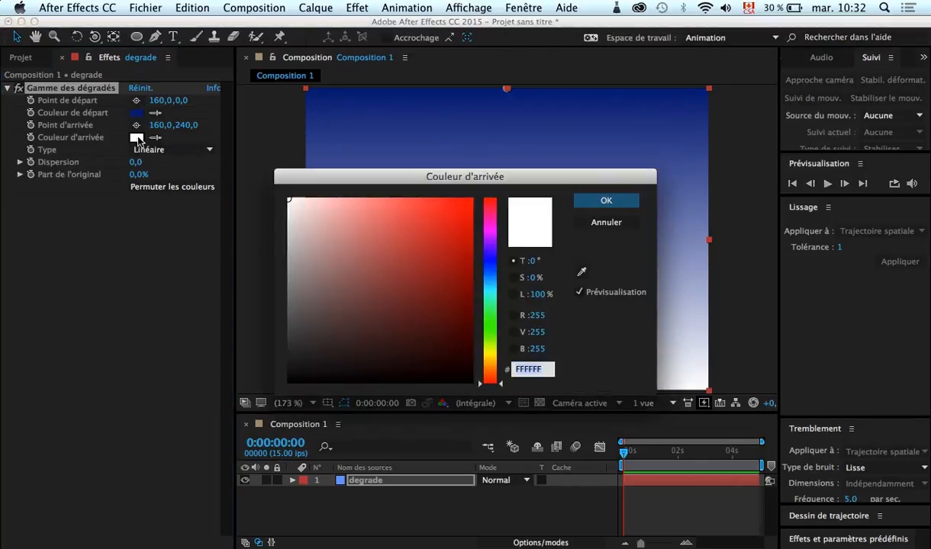
mouse_move(310, 283)
left_mouse_down()
mouse_move(311, 327)
mouse_move(295, 367)
mouse_move(295, 356)
left_mouse_up()
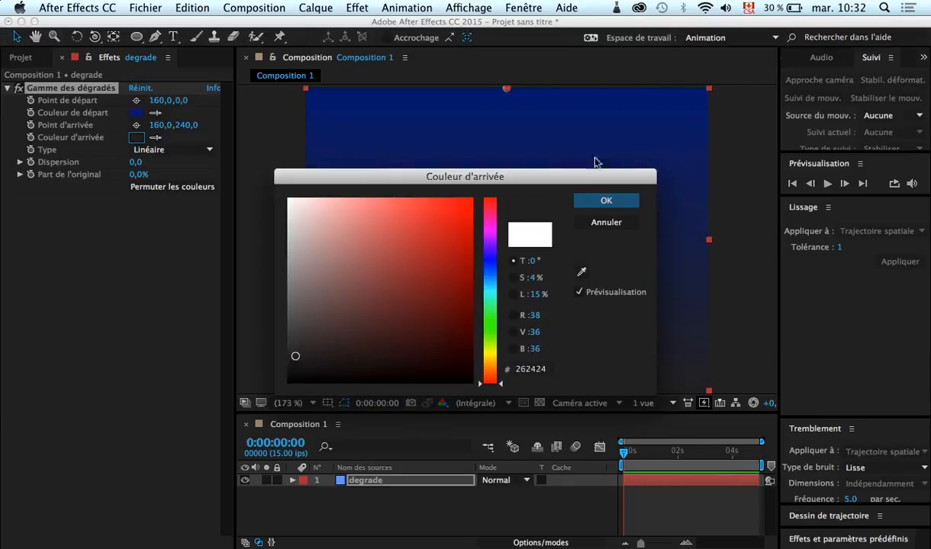
left_click(606, 200)
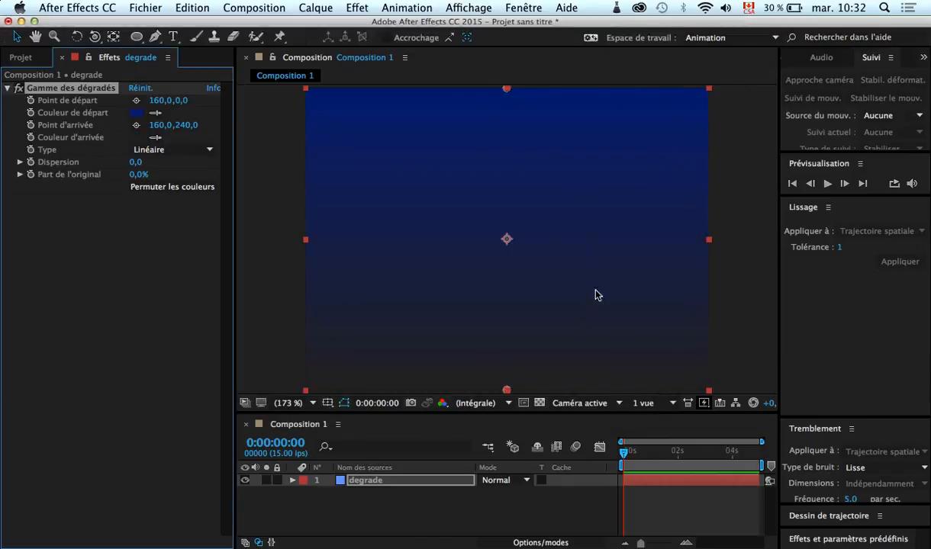
Change the gradient type to Radial, and undo the accidental move of the degrade layer
left_click(200, 150)
left_click(174, 180)
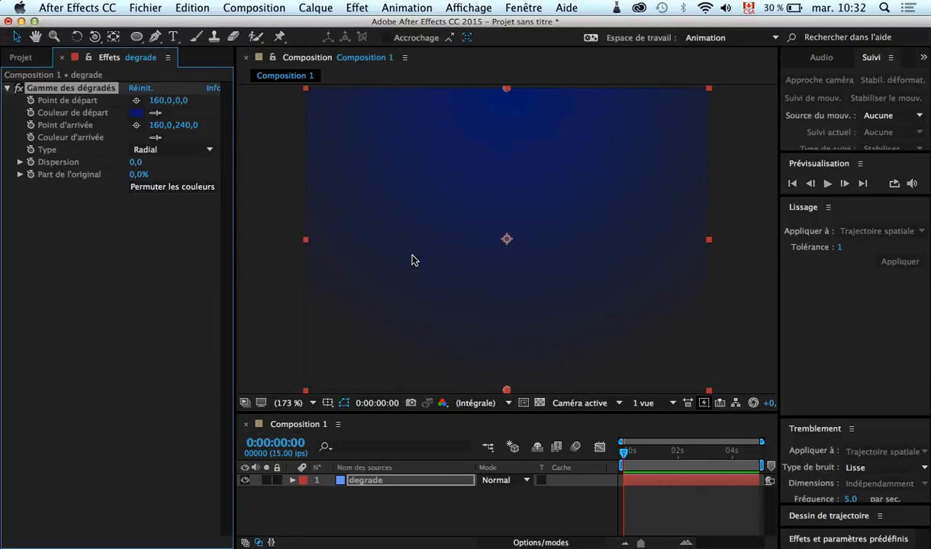
left_click_drag(510, 240, 510, 283)
key("super+z")
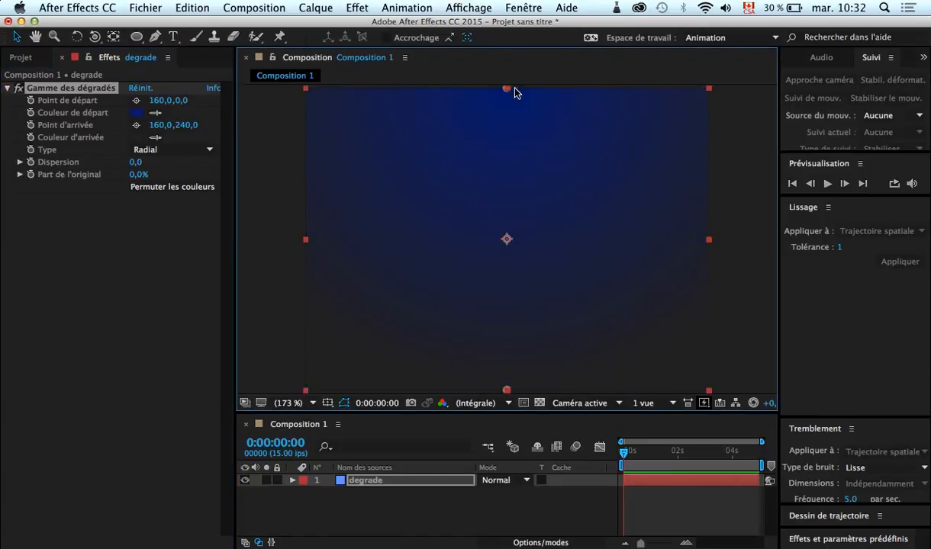
Move the gradient's start point to the frame centre, about 159,6 / 120,0, and its end point below the frame, about 153,7 / 307,9
left_click_drag(507, 90, 509, 243)
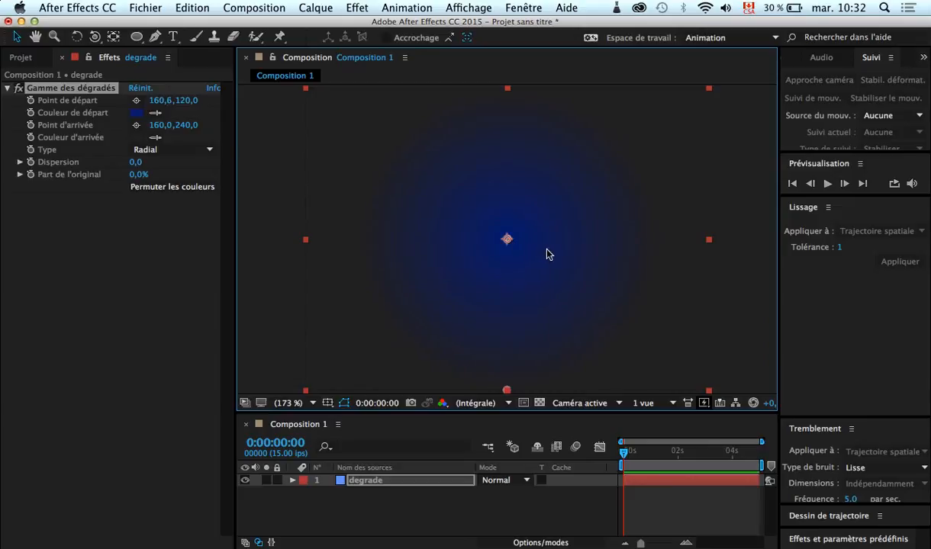
left_click_drag(510, 392, 503, 493)
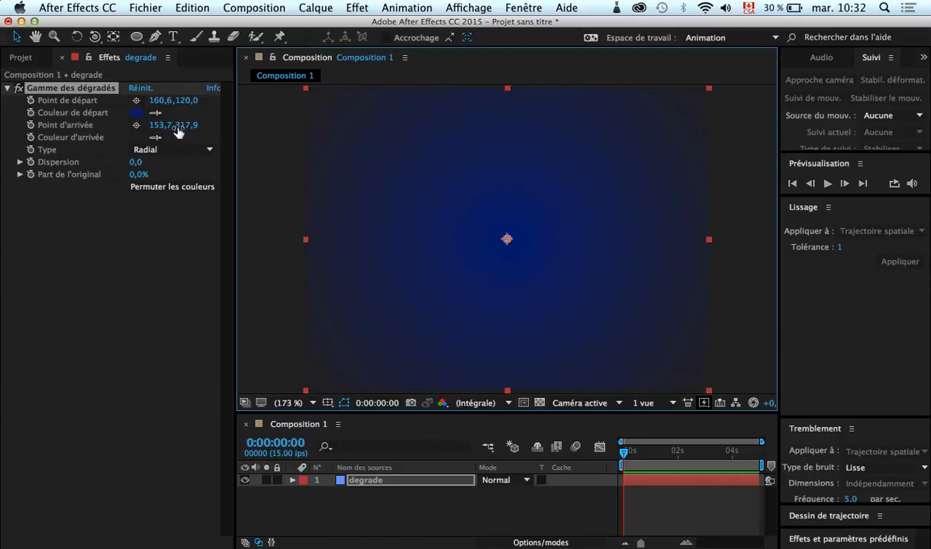
left_click_drag(167, 106, 175, 129)
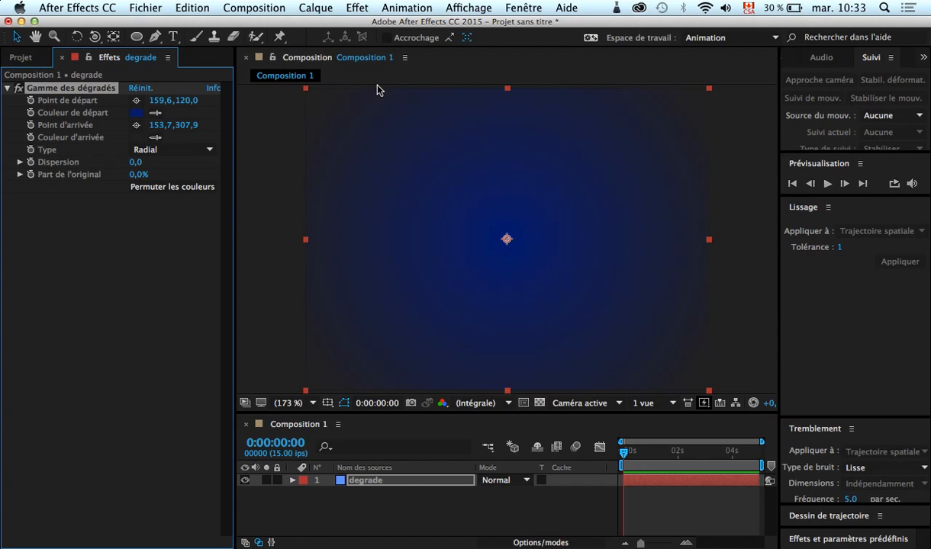
Create a second blue solid layer at composition size and name it particules
left_click(309, 8)
mouse_move(327, 27)
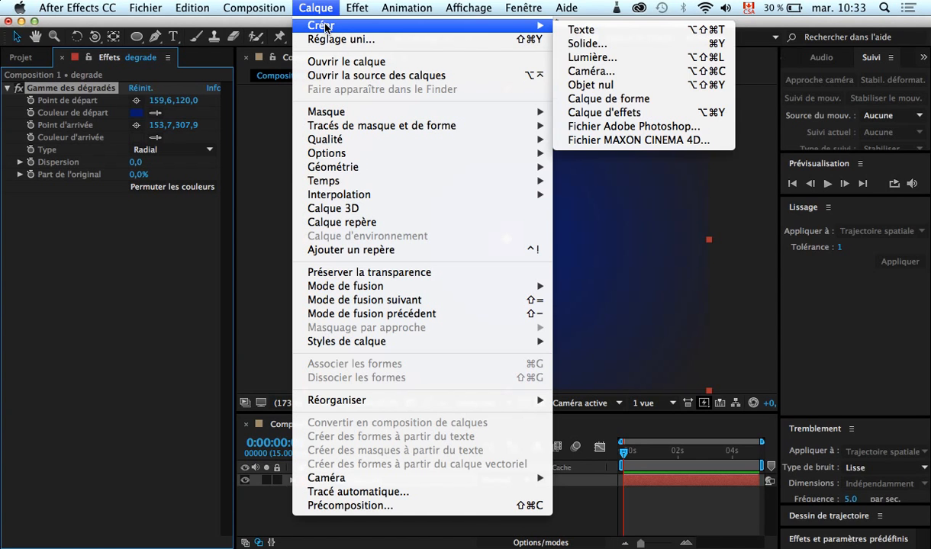
left_click(586, 43)
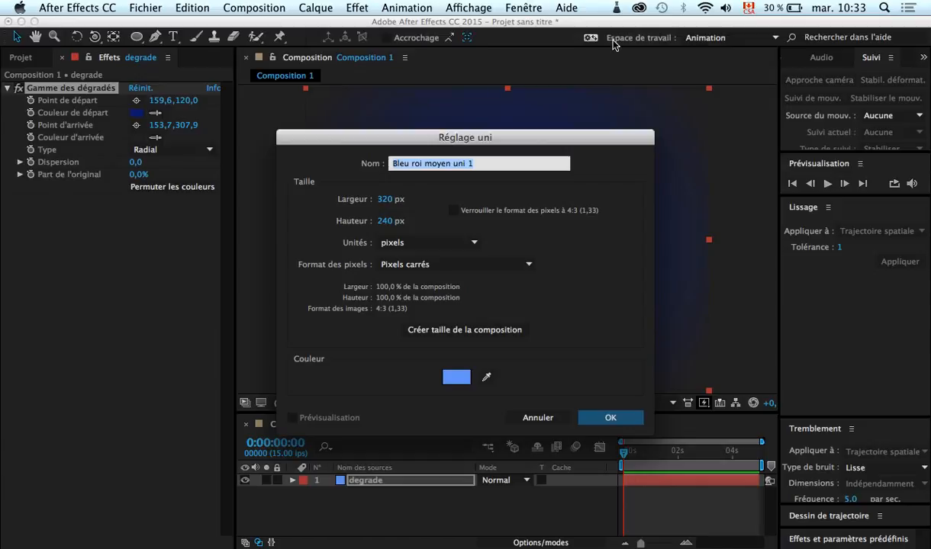
left_click(461, 377)
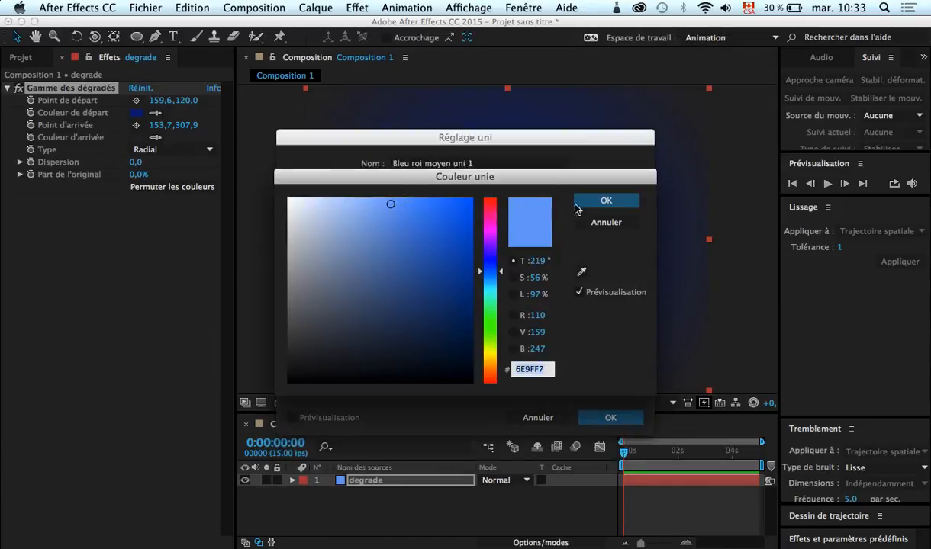
left_click(602, 201)
left_click(483, 164)
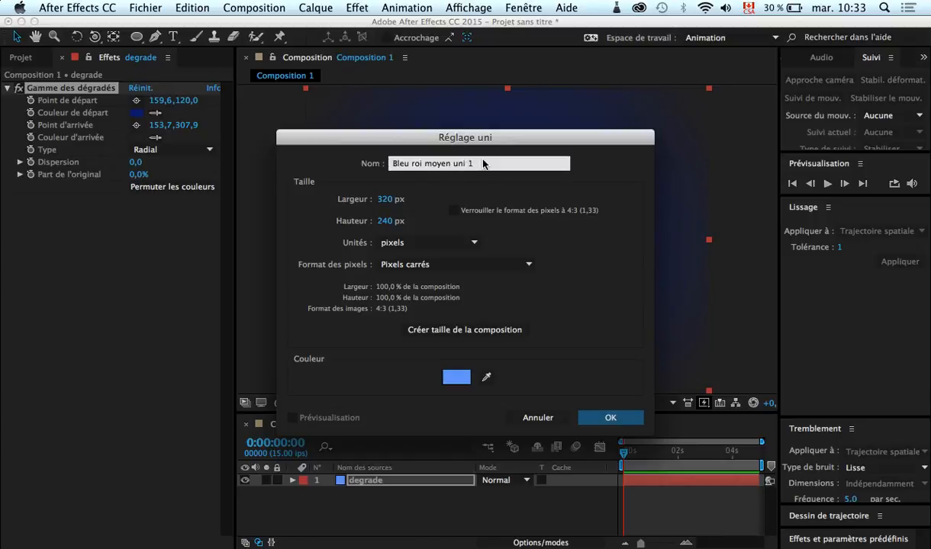
left_click_drag(483, 163, 368, 163)
type("particules")
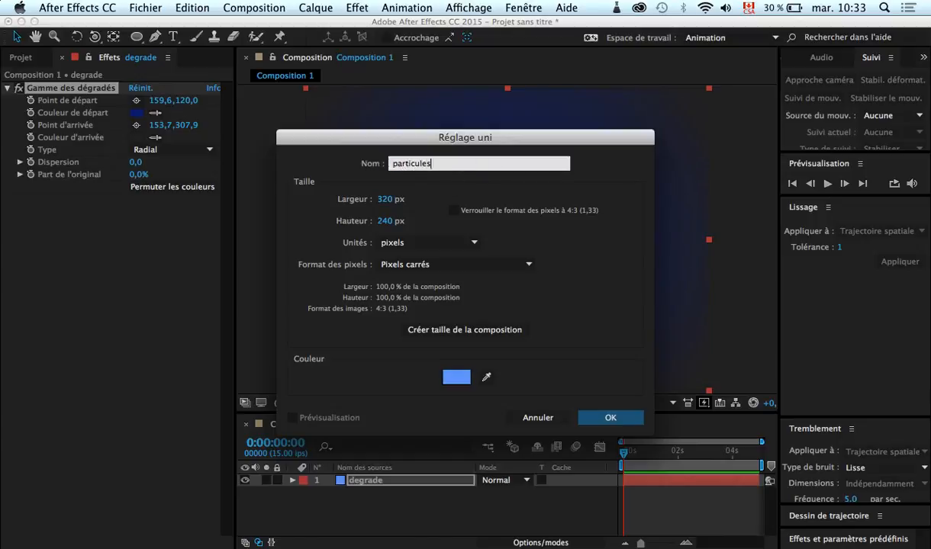
left_click(603, 418)
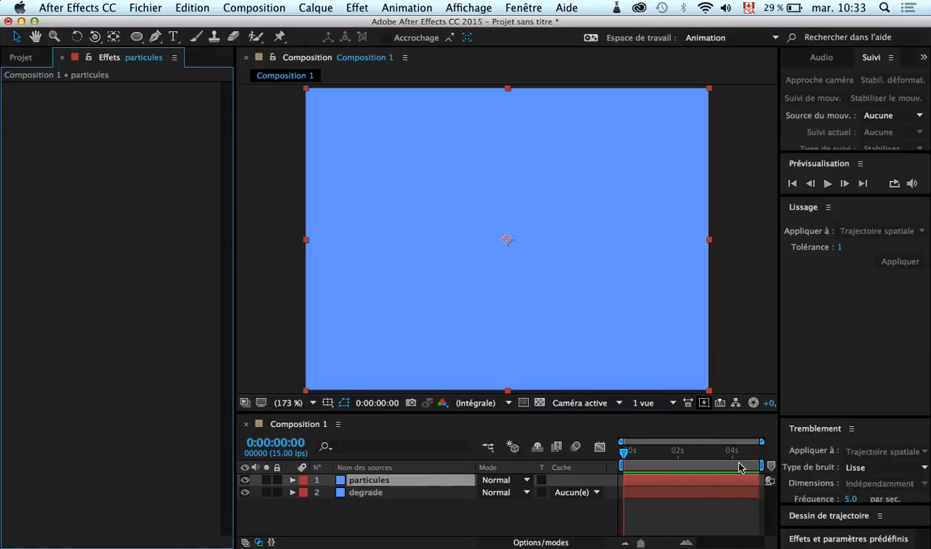
Apply the CC Particle World simulation effect to the particules layer and scrub through the timeline to preview it
left_click(350, 9)
mouse_move(419, 200)
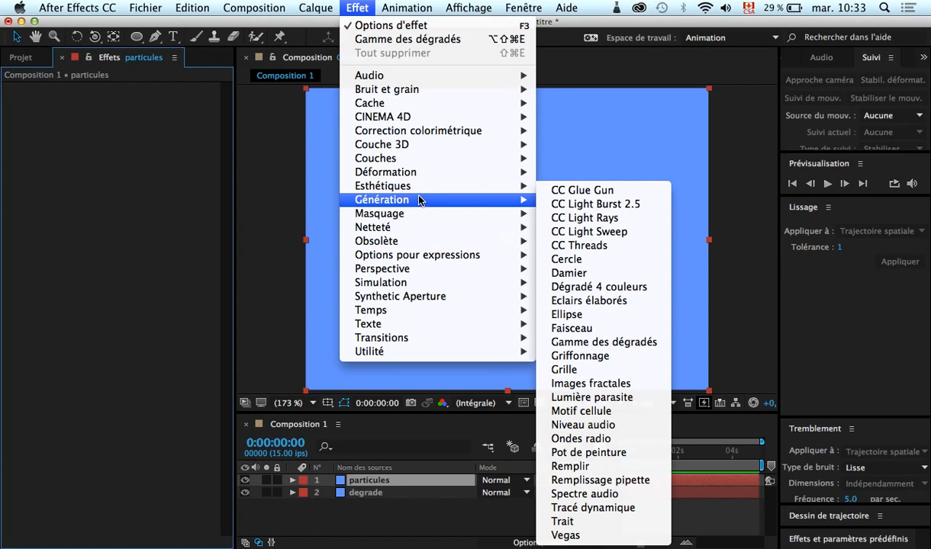
mouse_move(416, 283)
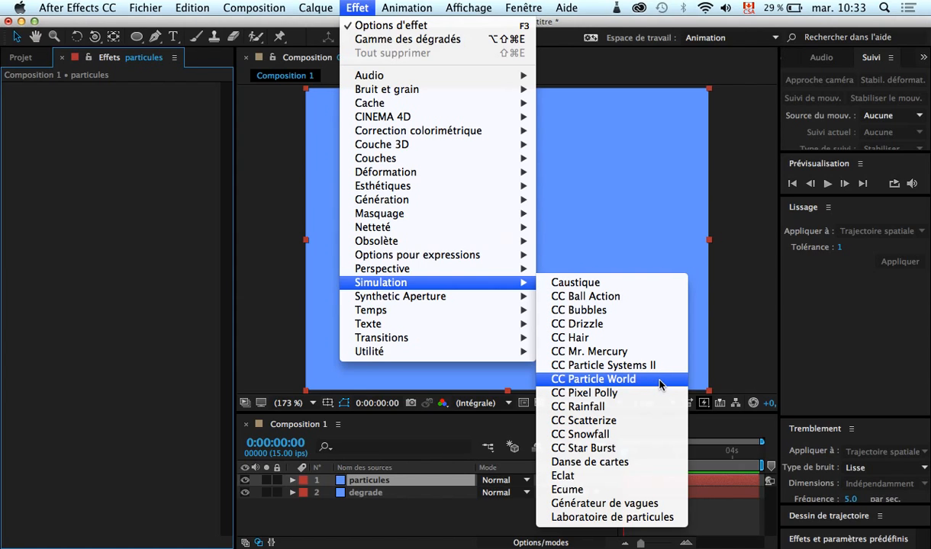
left_click(593, 379)
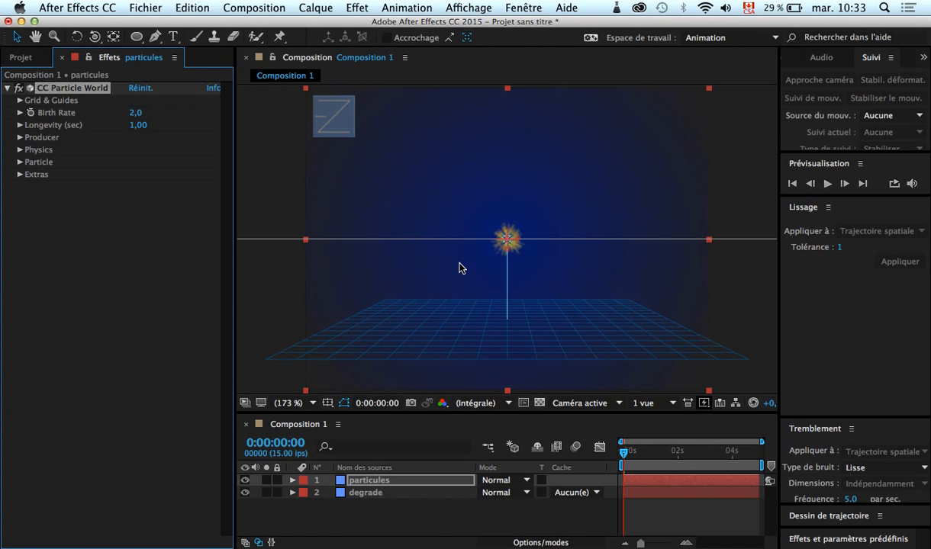
left_click_drag(623, 454, 627, 480)
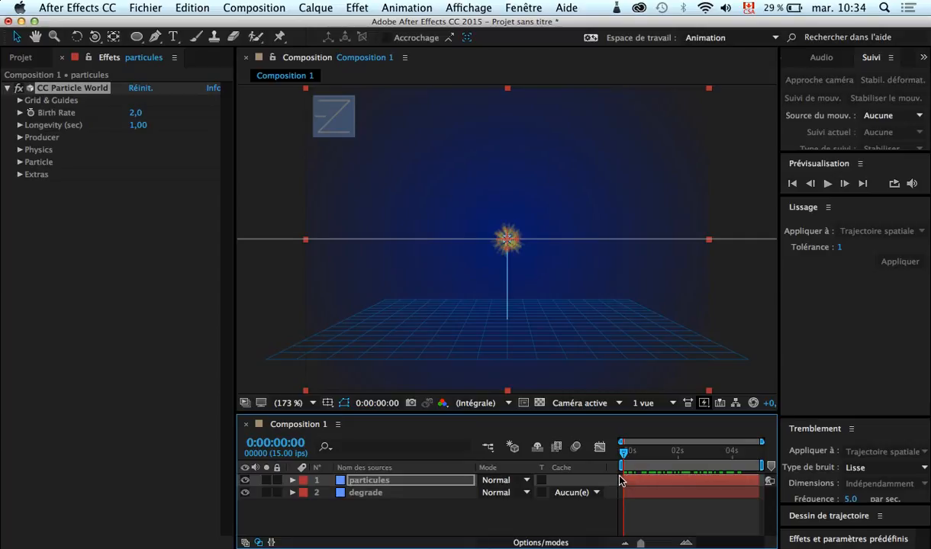
left_click_drag(623, 481, 602, 478)
Set the particle physics Velocity to 0 and scrub to 0:00:00:10 to preview the falling particles
left_click(20, 151)
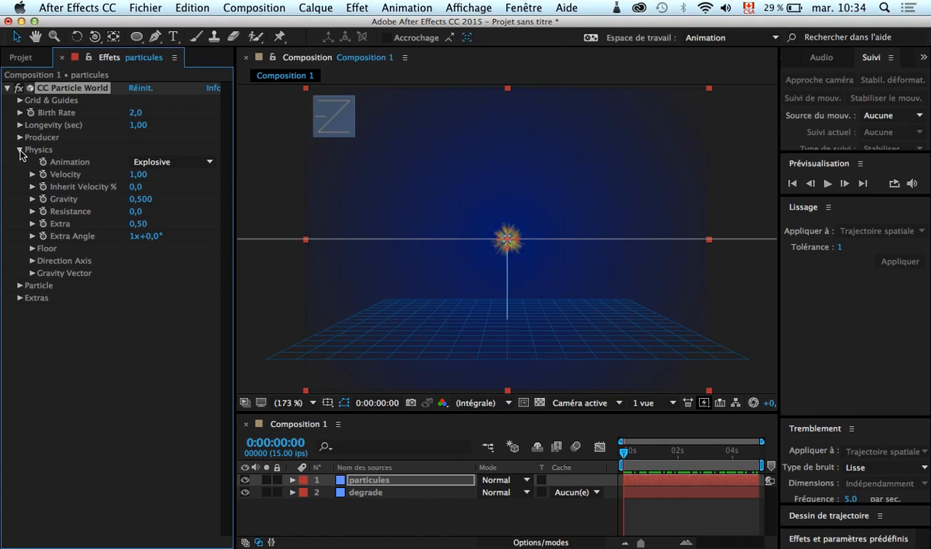
left_click(139, 176)
type("0")
key("Return")
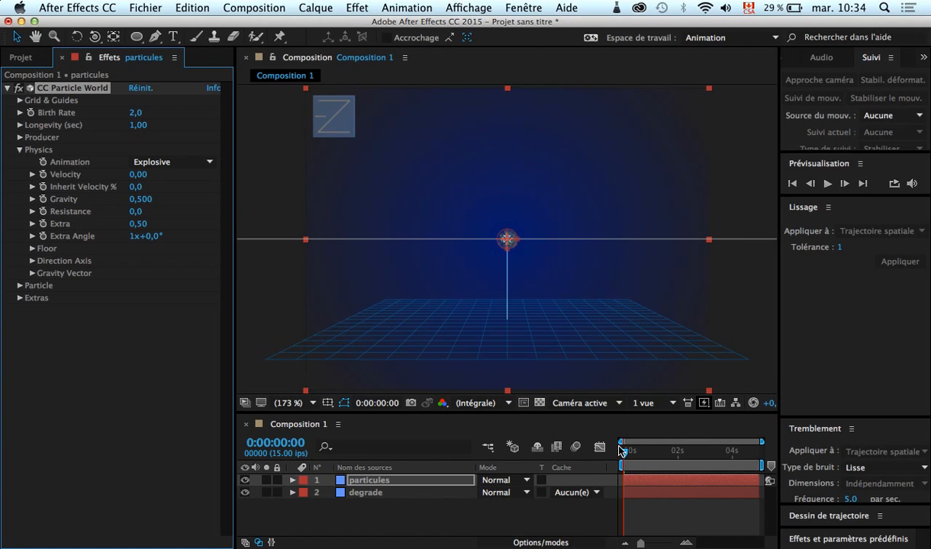
left_click_drag(620, 450, 642, 489)
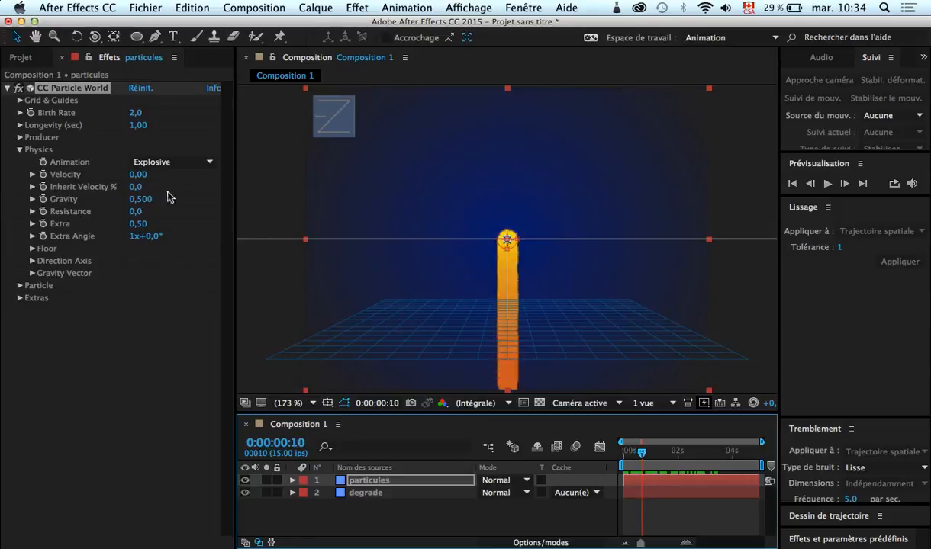
Set the producer to Position X 0,03 and Y -0,07 with Radius X 0,905, Y 0,605 and Z 0,765, and preview up to 0:00:01:09
left_click(20, 139)
left_click_drag(136, 150, 194, 201)
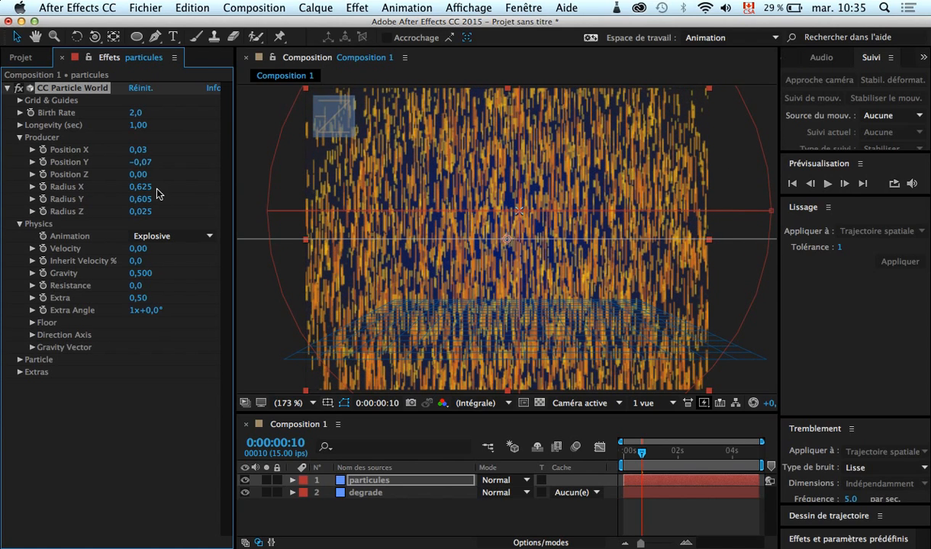
left_click_drag(146, 187, 202, 214)
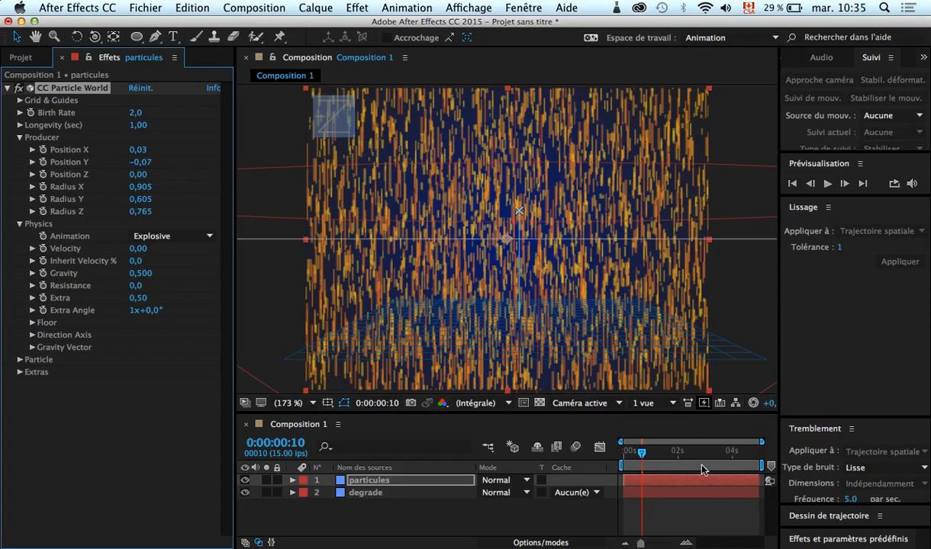
mouse_move(642, 454)
left_mouse_down()
mouse_move(733, 456)
mouse_move(598, 456)
mouse_move(751, 456)
mouse_move(619, 462)
mouse_move(708, 468)
mouse_move(617, 461)
mouse_move(672, 462)
left_mouse_up()
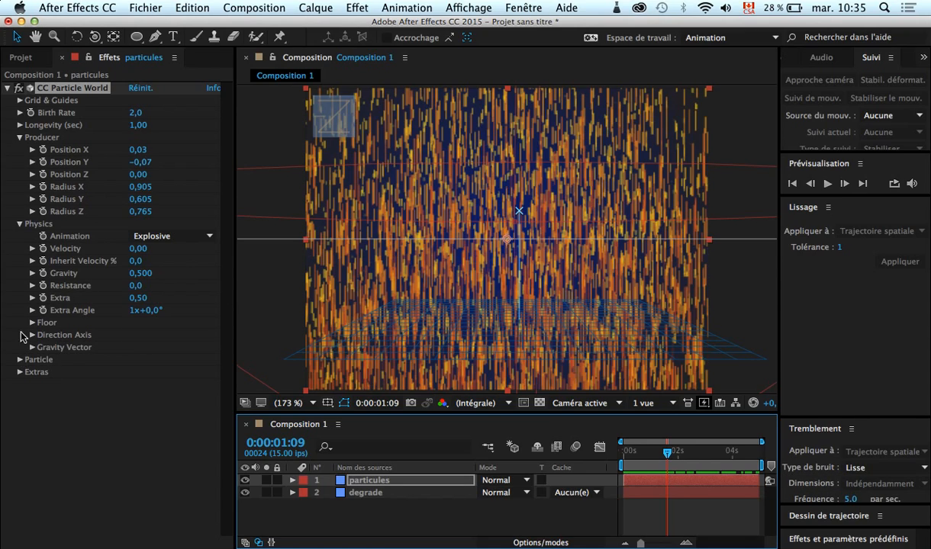
Change the Particle Type to Lens Convex and scrub back to 0:00:00:00 to preview the particles
left_click(20, 137)
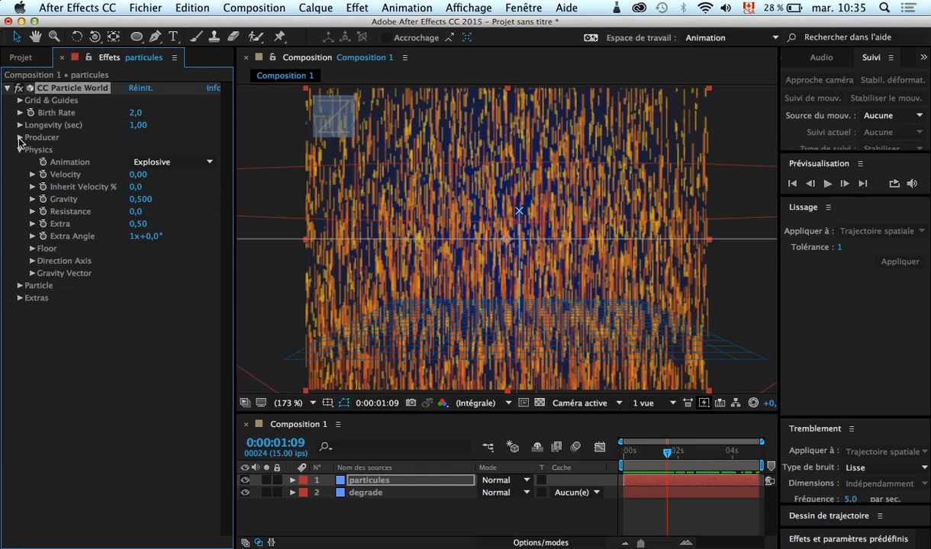
left_click(20, 151)
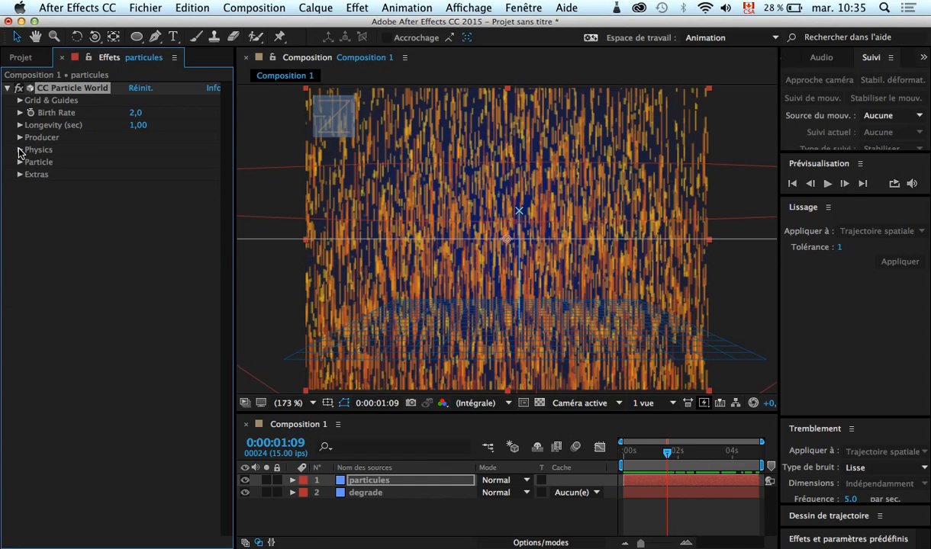
left_click(20, 163)
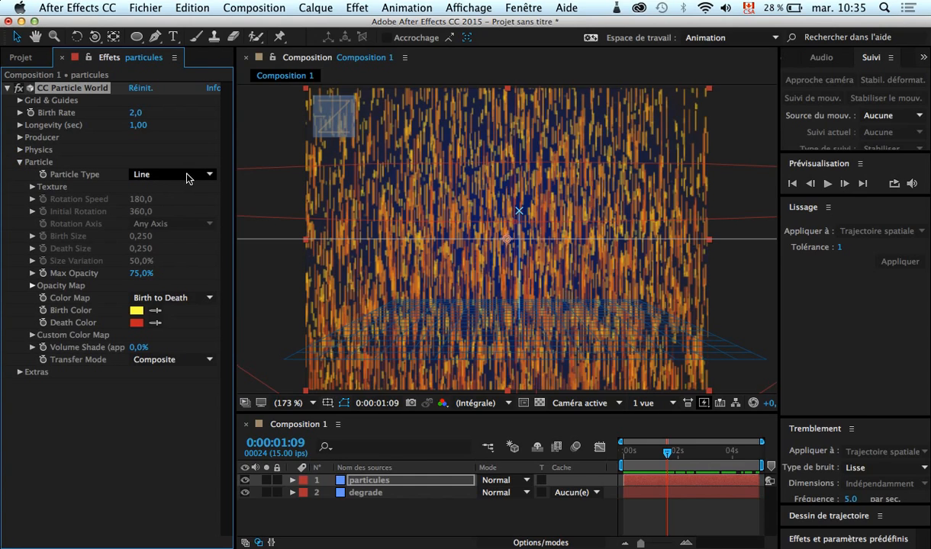
left_click(201, 176)
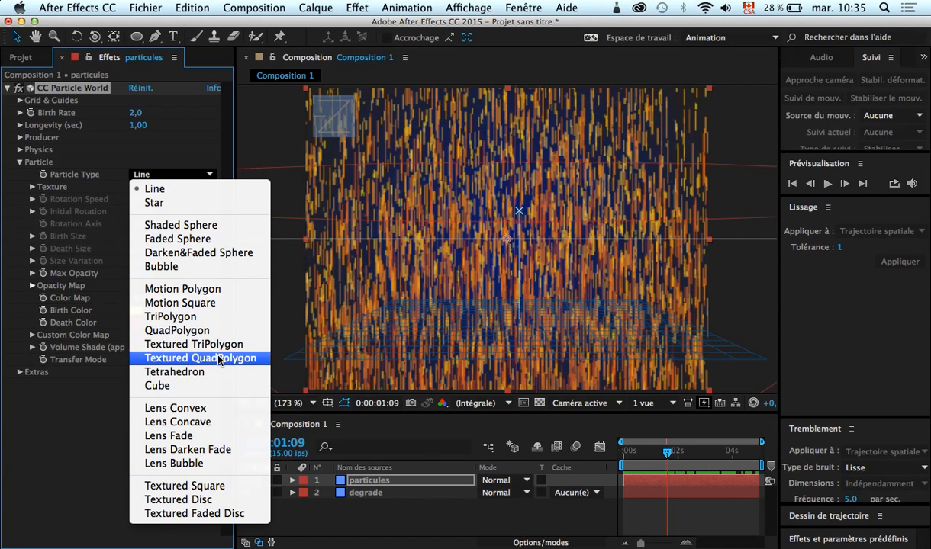
left_click(176, 408)
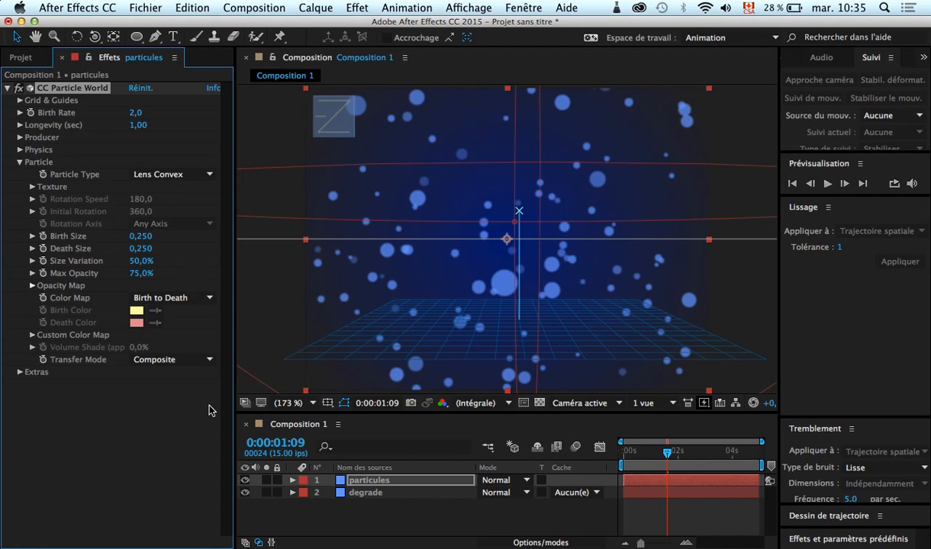
left_click(654, 544)
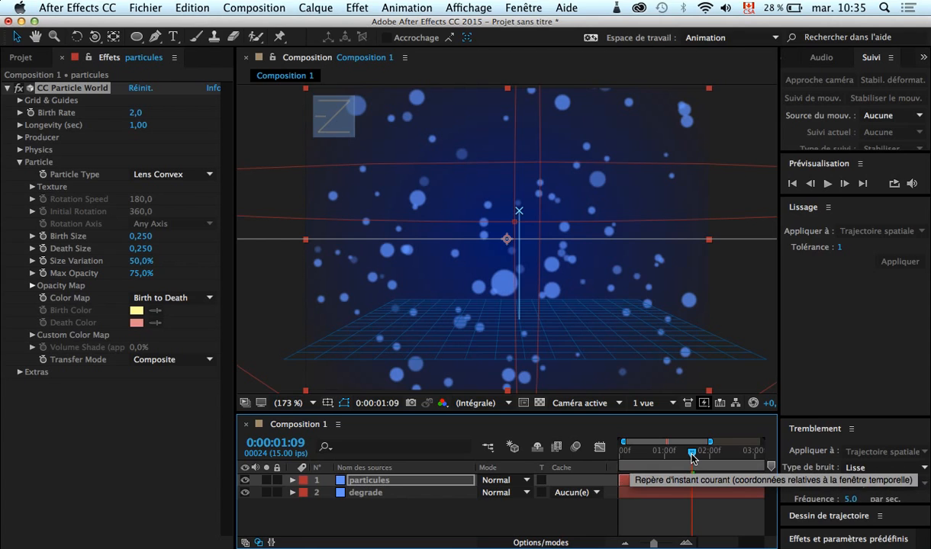
left_click_drag(691, 456, 597, 489)
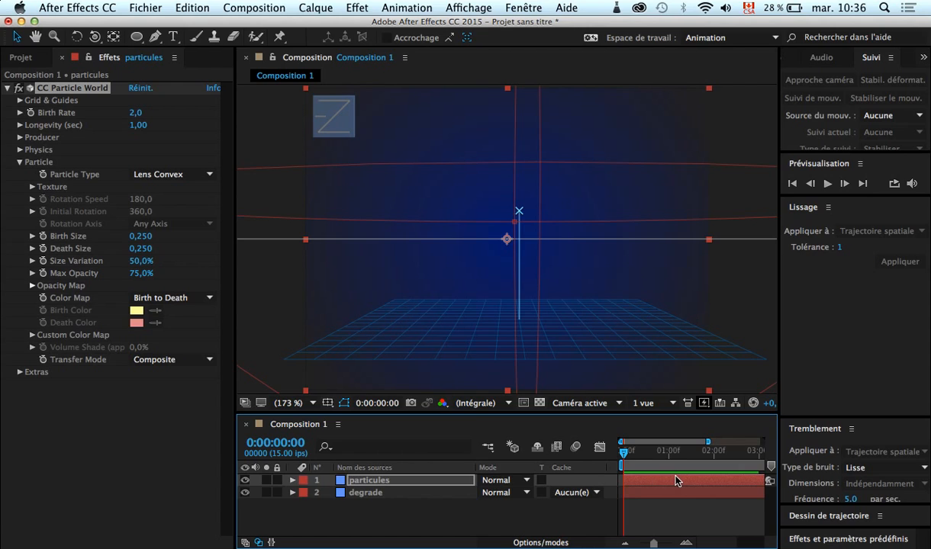
Shift the particules layer earlier in time, extend its end past the composition's end, and scrub to 0:00:01:07
left_click_drag(675, 483, 645, 483)
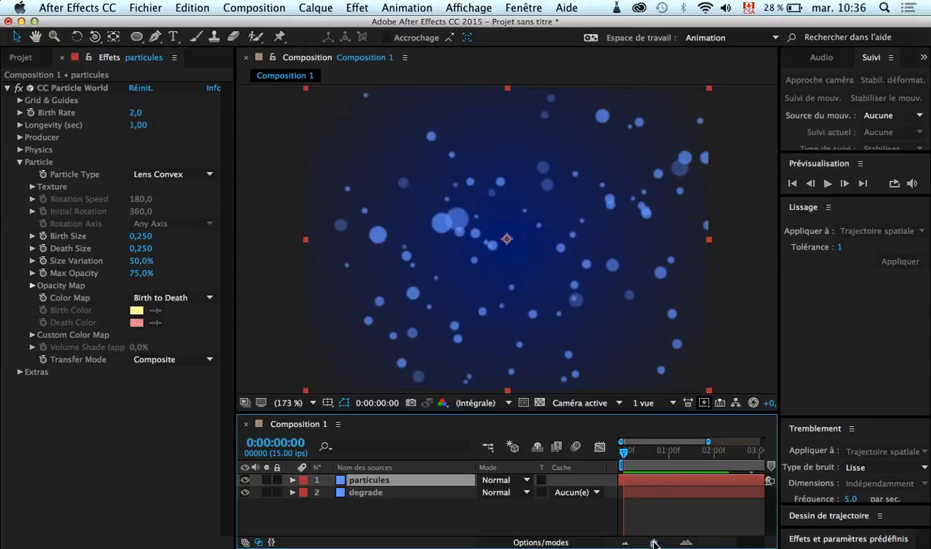
left_click_drag(653, 543, 640, 543)
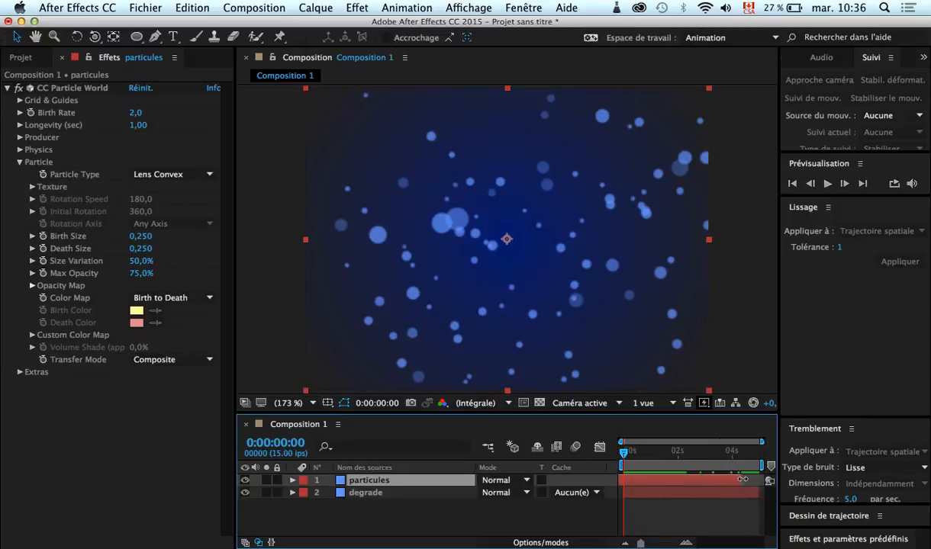
left_click_drag(743, 480, 771, 481)
left_click_drag(623, 456, 666, 468)
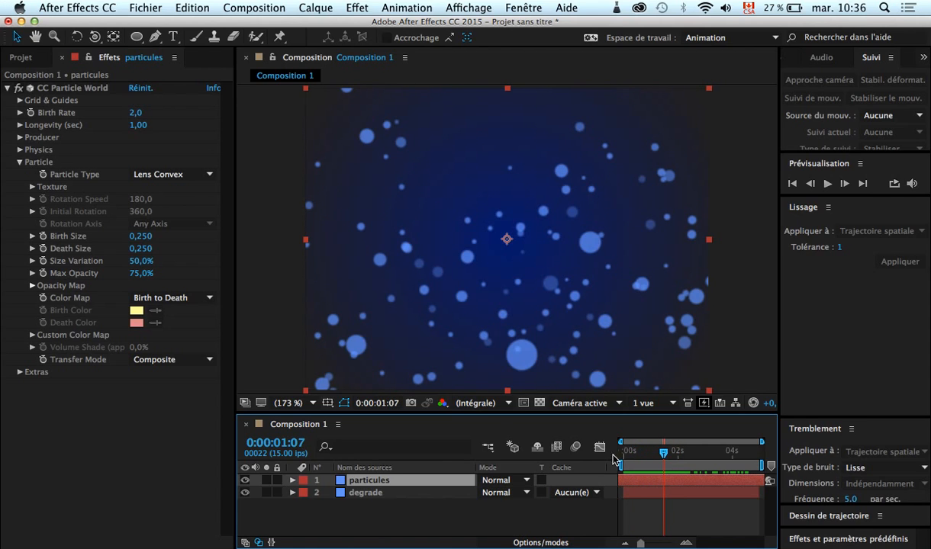
Set the particle physics Gravity to 0 and scrub the timeline to 0:00:01:05 to preview the motion
left_click(19, 163)
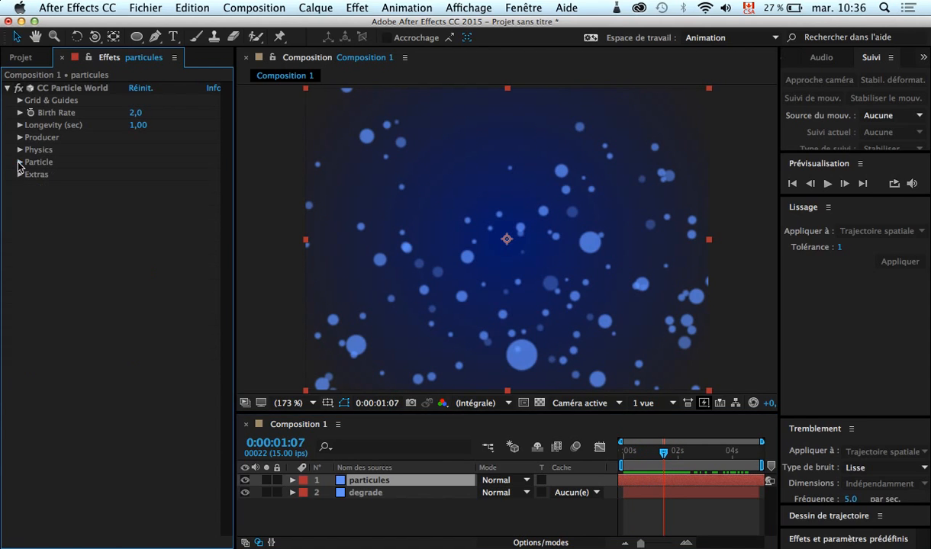
left_click(19, 150)
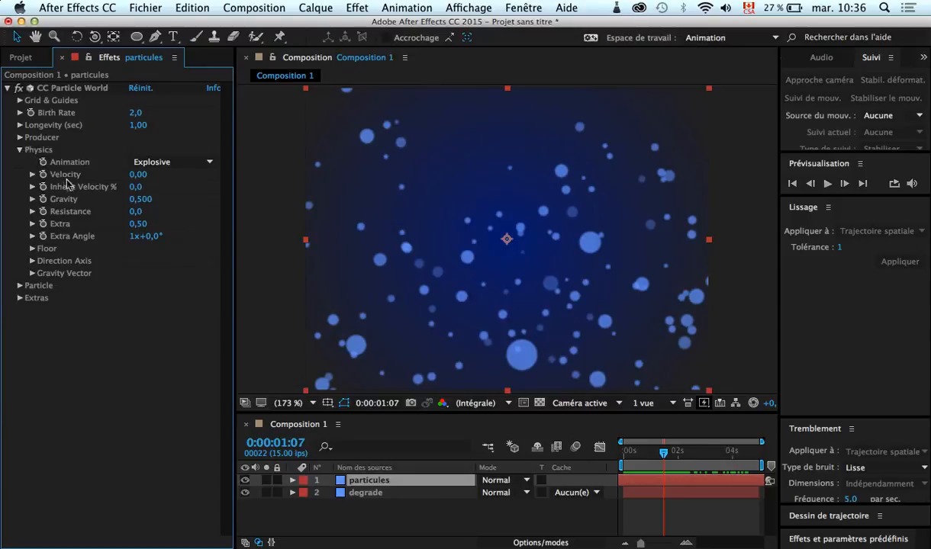
left_click(142, 201)
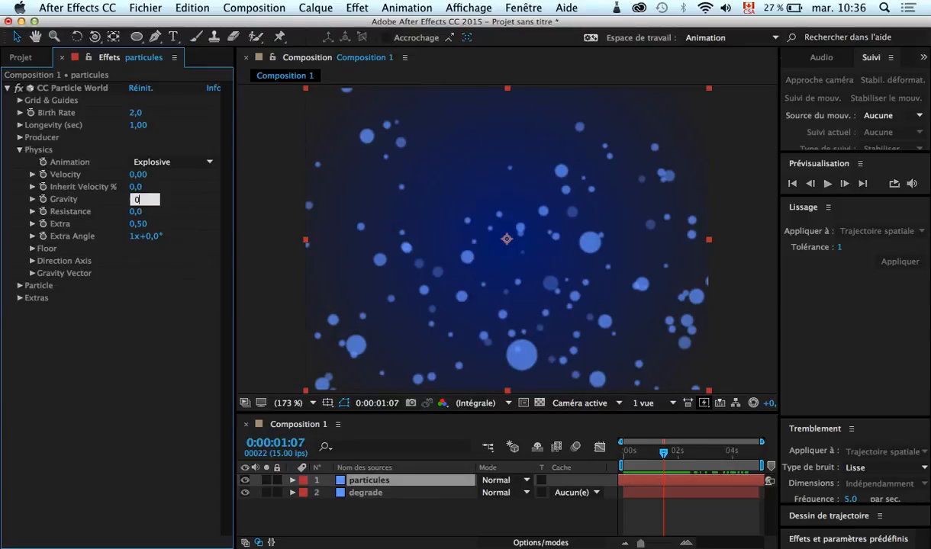
type("0")
key("Return")
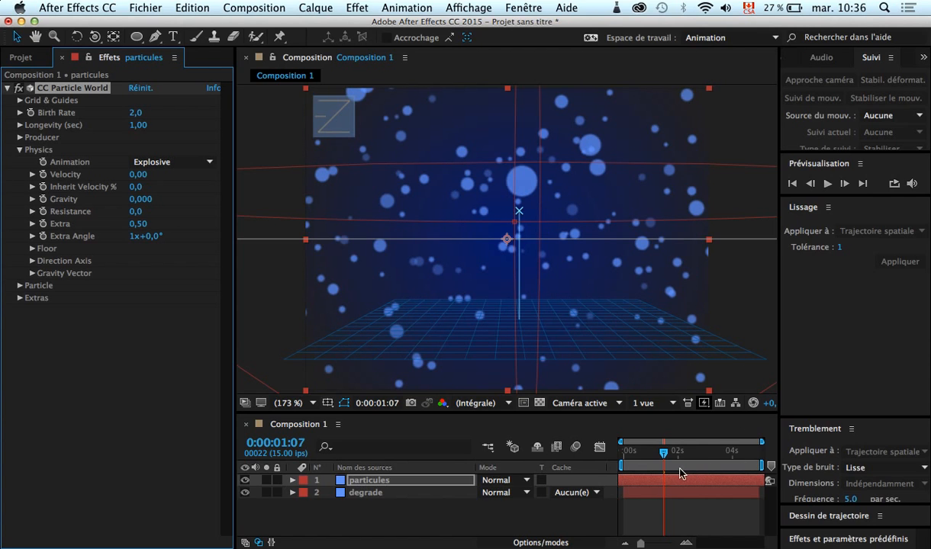
left_click_drag(663, 456, 661, 477)
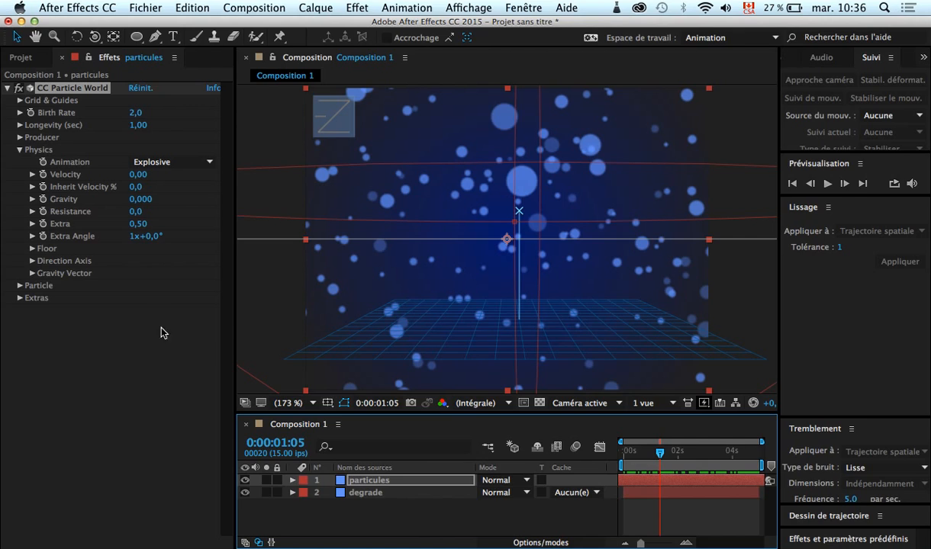
Hide the Position, Radius and Motion Path guides of the particle effect
left_click(20, 101)
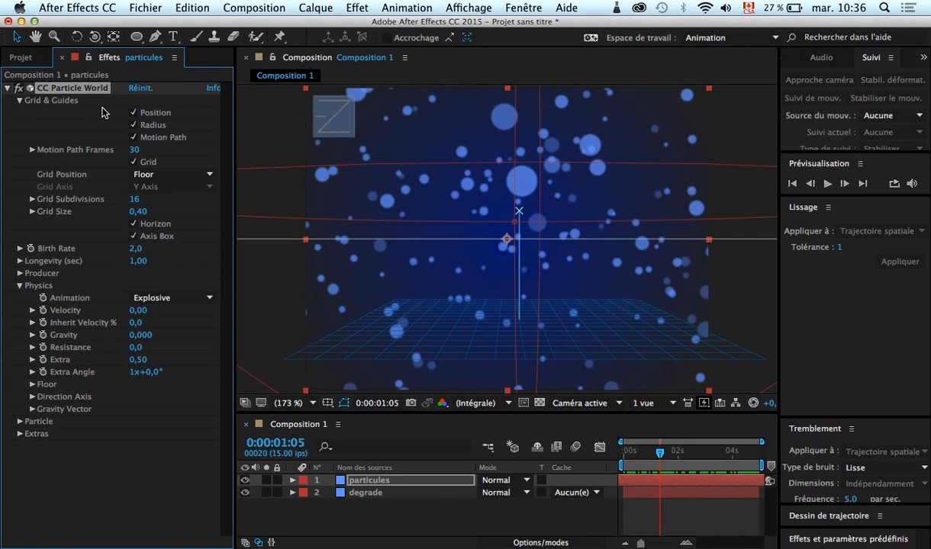
left_click(133, 113)
left_click(134, 125)
left_click(134, 136)
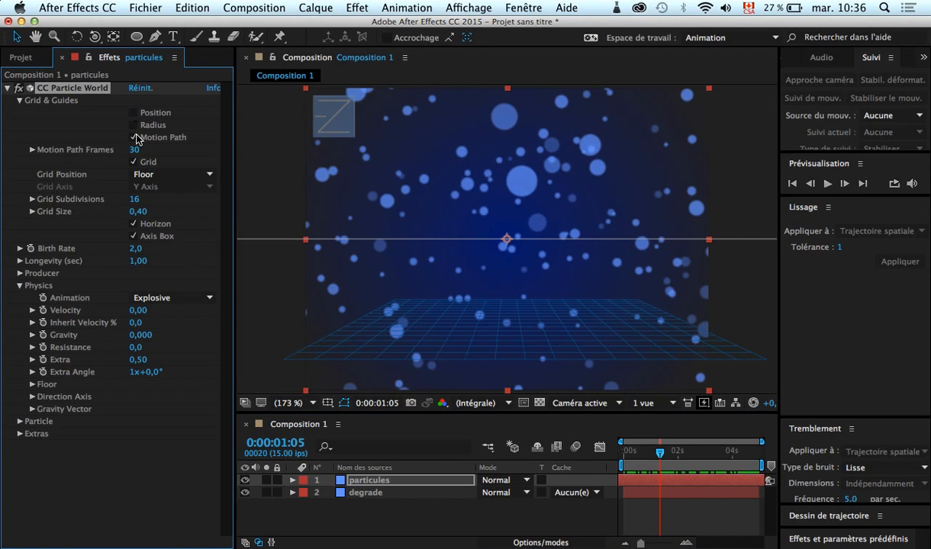
left_click(135, 137)
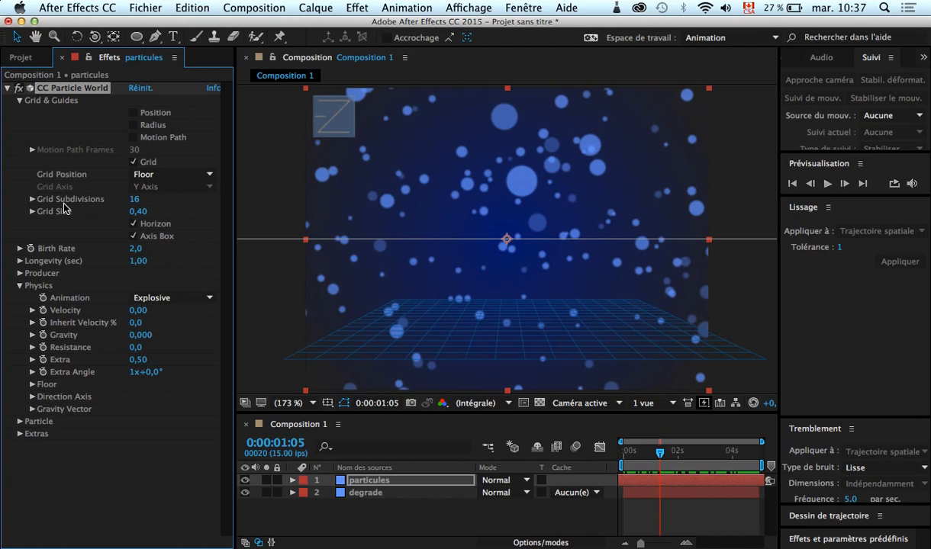
Reduce the Grid Subdivisions to 2 and hide the Horizon and Axis Box guides
left_click(32, 199)
left_click_drag(109, 219, 23, 225)
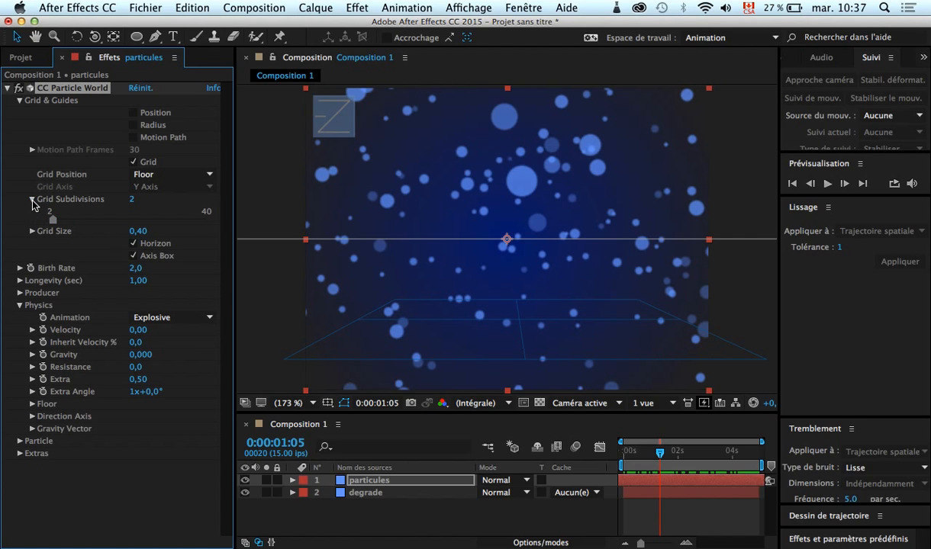
left_click(32, 200)
left_click(135, 224)
left_click(136, 237)
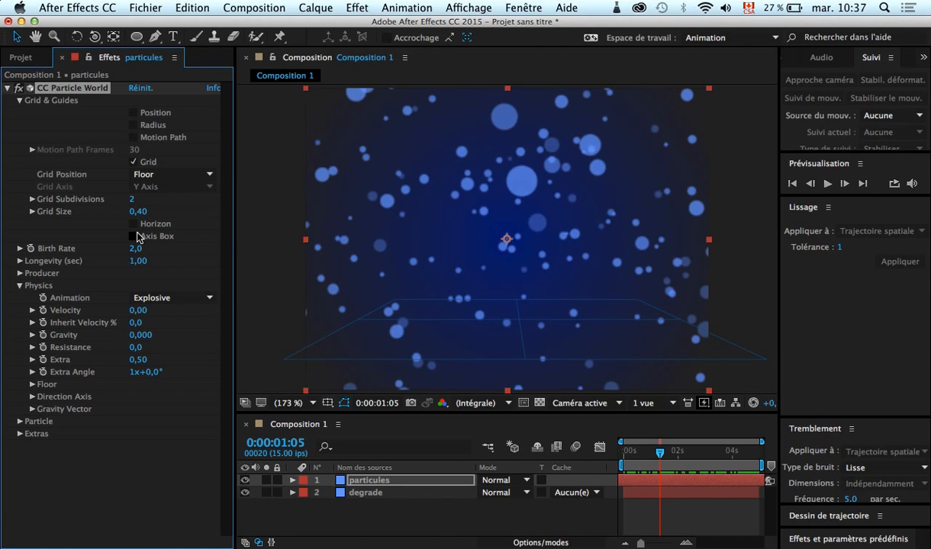
left_click(20, 100)
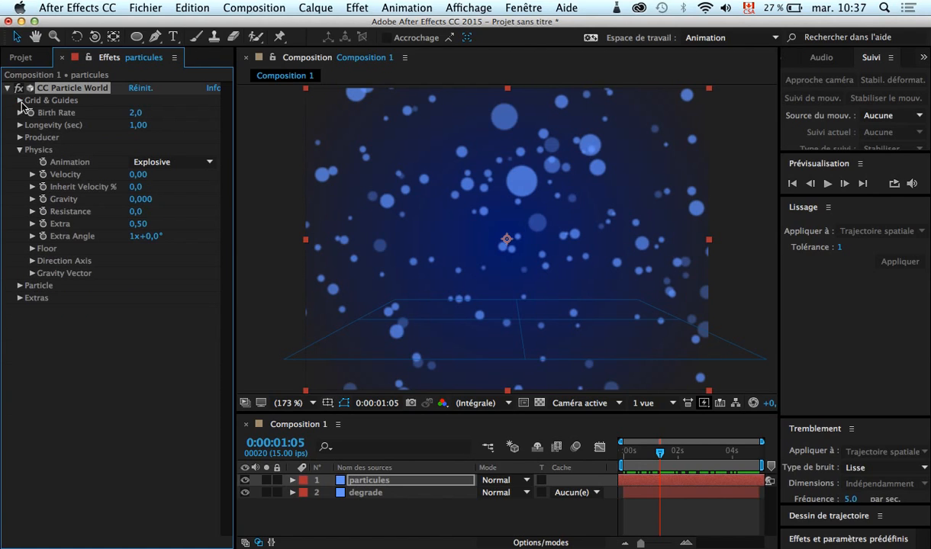
Try a particle Birth Size of 1,420 and scrub back to 0:00:00:00 to preview it
left_click_drag(663, 456, 642, 472)
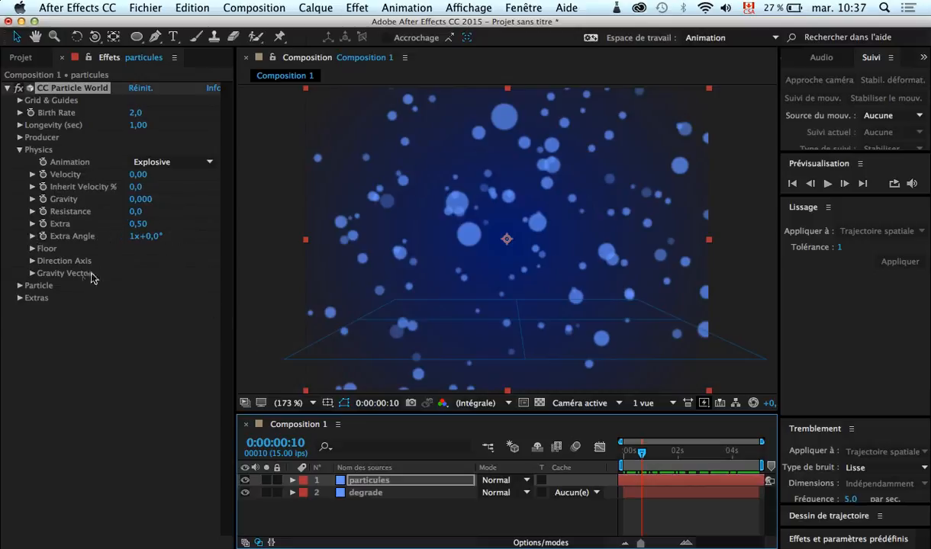
left_click(20, 285)
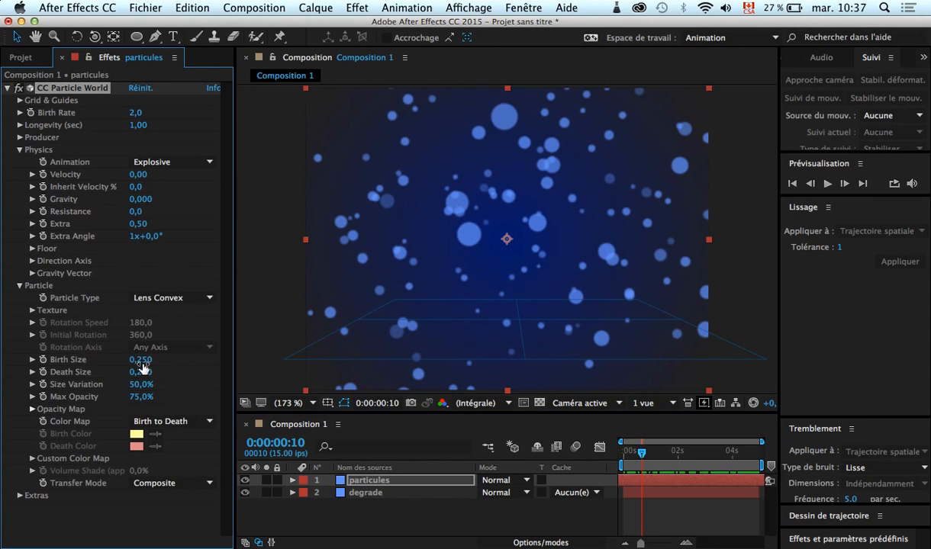
mouse_move(141, 363)
left_mouse_down()
mouse_move(121, 364)
mouse_move(145, 364)
mouse_move(133, 364)
left_mouse_up()
mouse_move(645, 463)
left_mouse_down()
mouse_move(733, 462)
mouse_move(634, 465)
left_mouse_up()
left_click_drag(134, 366, 225, 363)
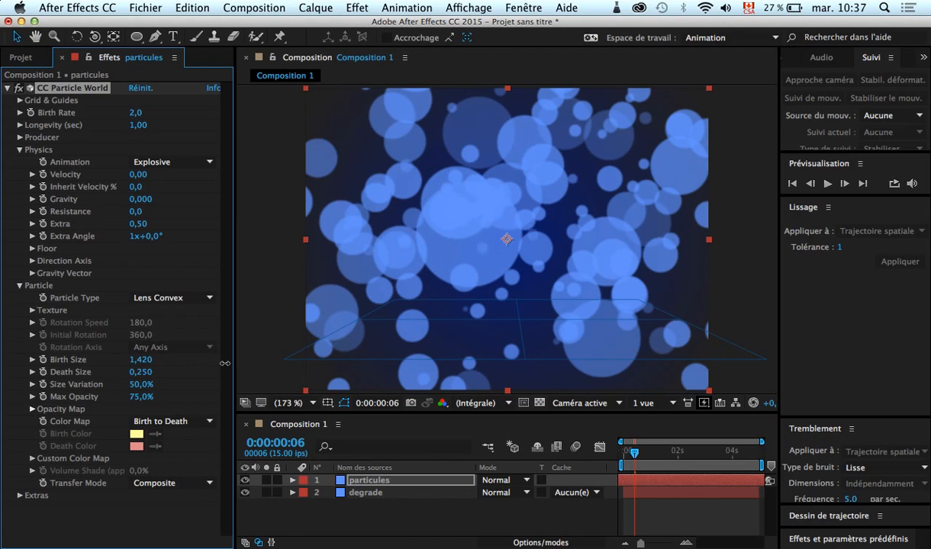
mouse_move(637, 454)
left_mouse_down()
mouse_move(724, 455)
mouse_move(622, 455)
left_mouse_up()
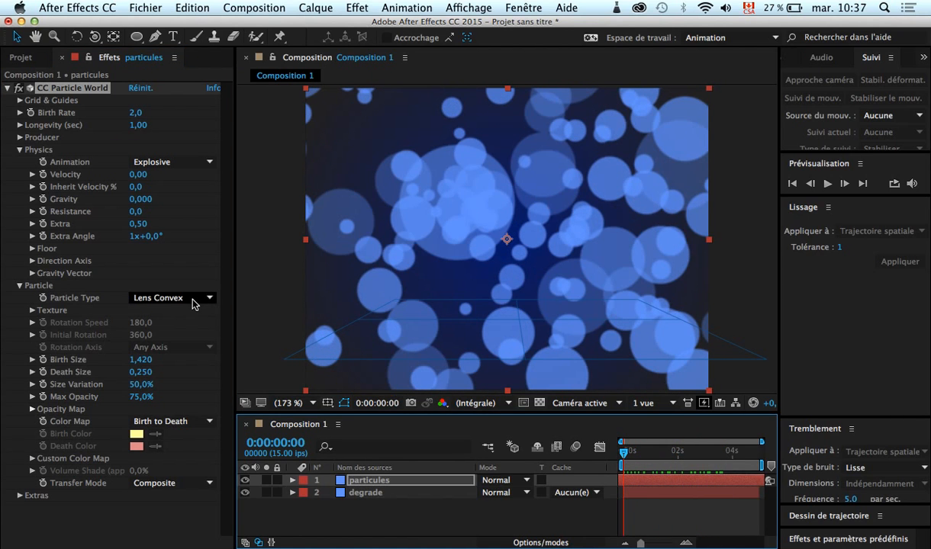
Set the particle Birth Size to 0,170 and Death Size to 0,690, and scrub to 0:00:00:02
left_click_drag(146, 362, 64, 372)
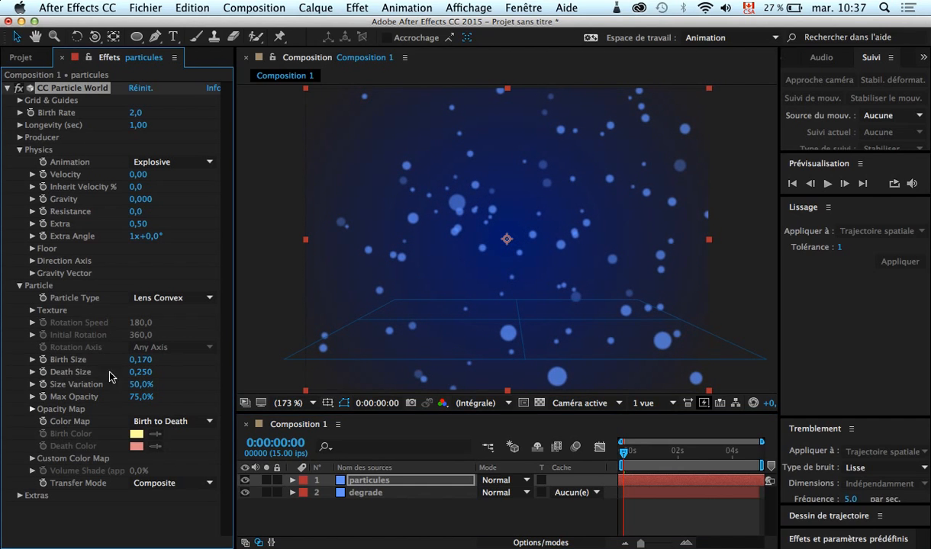
left_click_drag(140, 371, 180, 384)
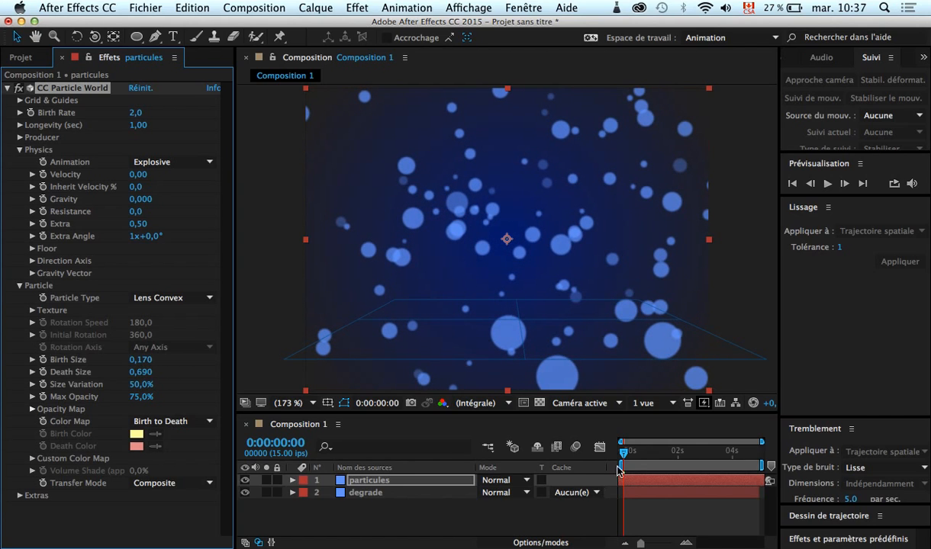
mouse_move(624, 455)
left_mouse_down()
mouse_move(723, 467)
mouse_move(626, 465)
left_mouse_up()
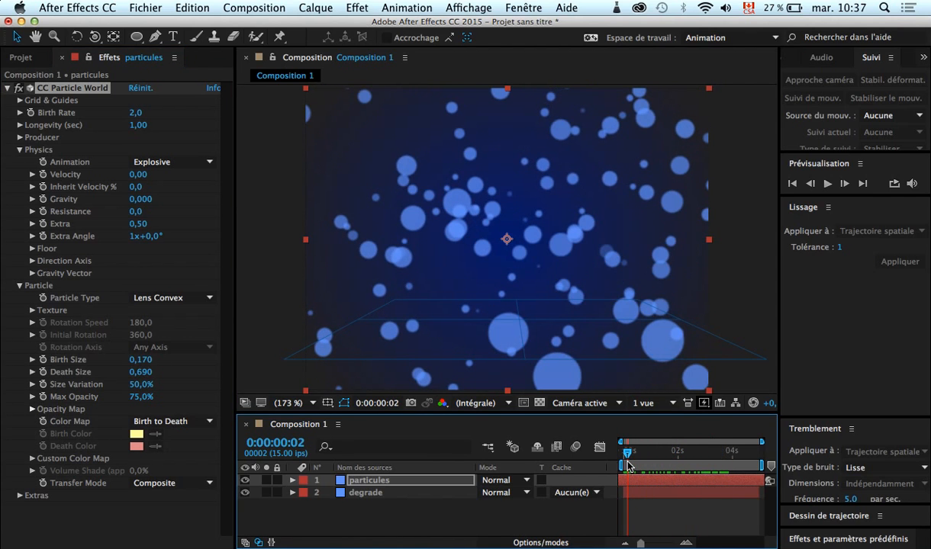
Set Size Variation to 20% and Max Opacity to 56%, previewing up to 0:00:04:03 and returning to the first frame
left_click_drag(137, 387, 113, 385)
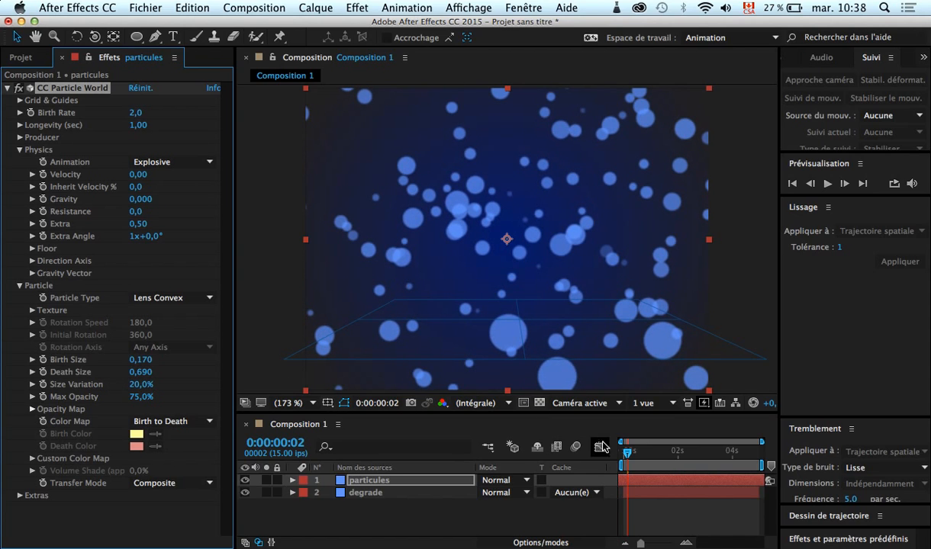
left_click_drag(627, 454, 741, 470)
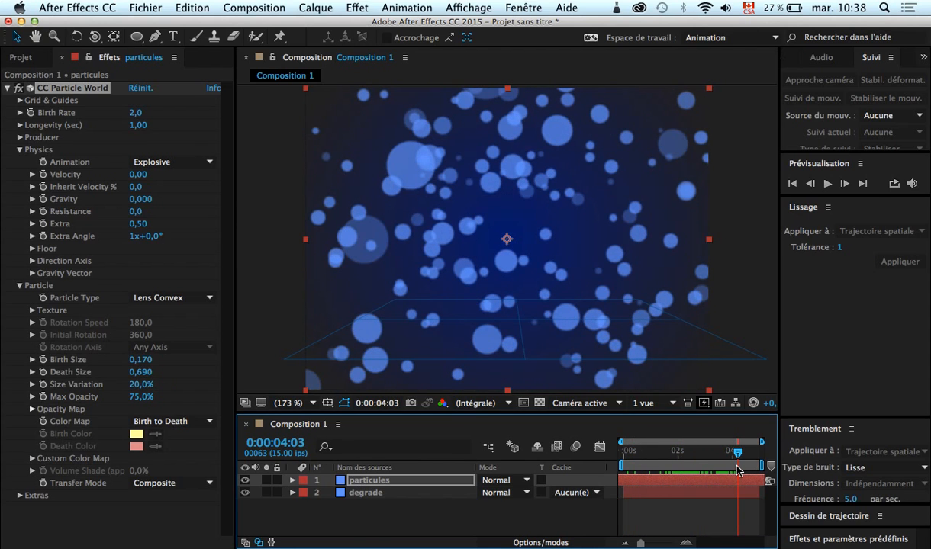
left_click(139, 398)
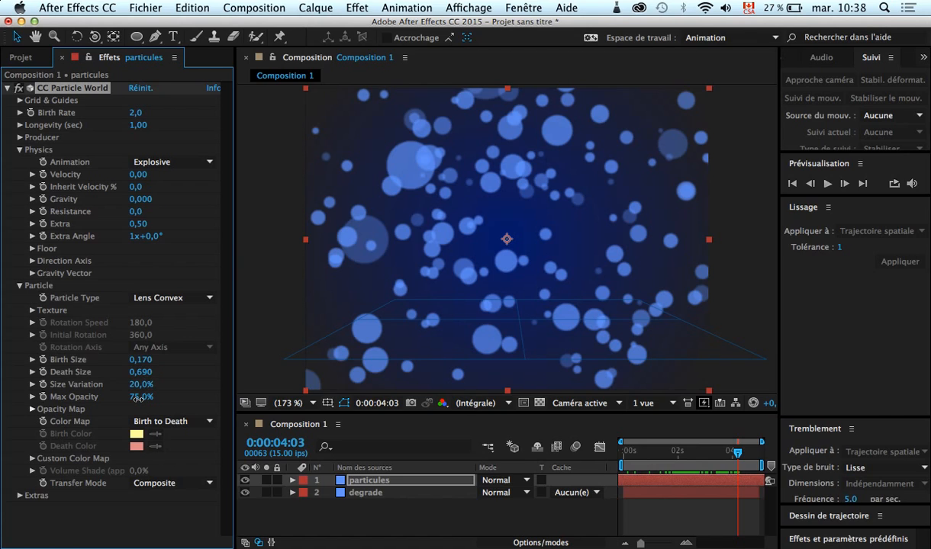
mouse_move(139, 398)
left_mouse_down()
mouse_move(113, 400)
mouse_move(129, 399)
left_mouse_up()
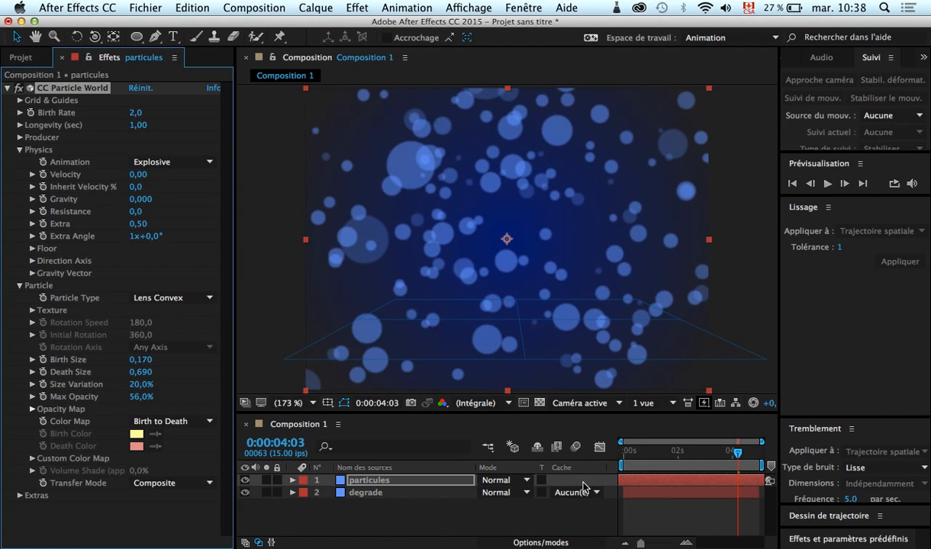
left_click_drag(740, 460, 621, 479)
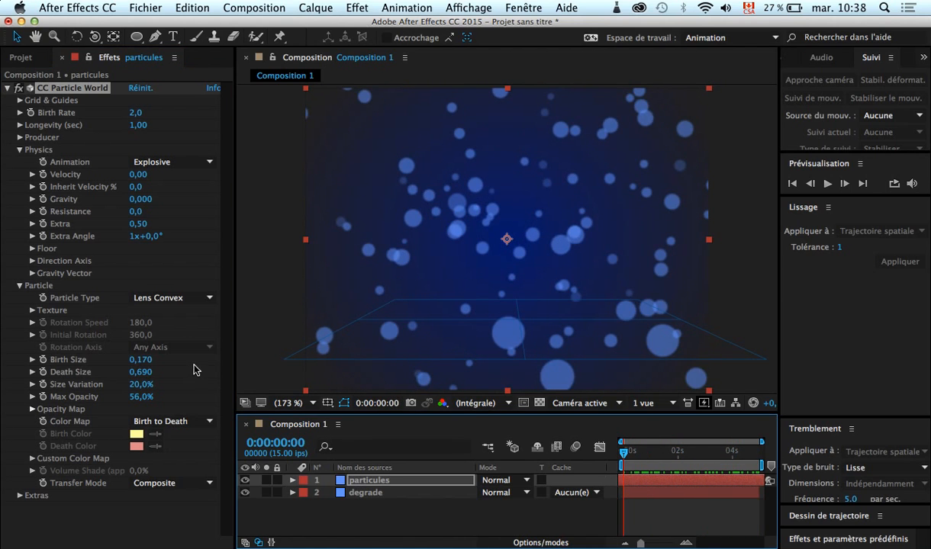
Change the Particle Type to TriPolygon
left_click(212, 308)
left_click(210, 299)
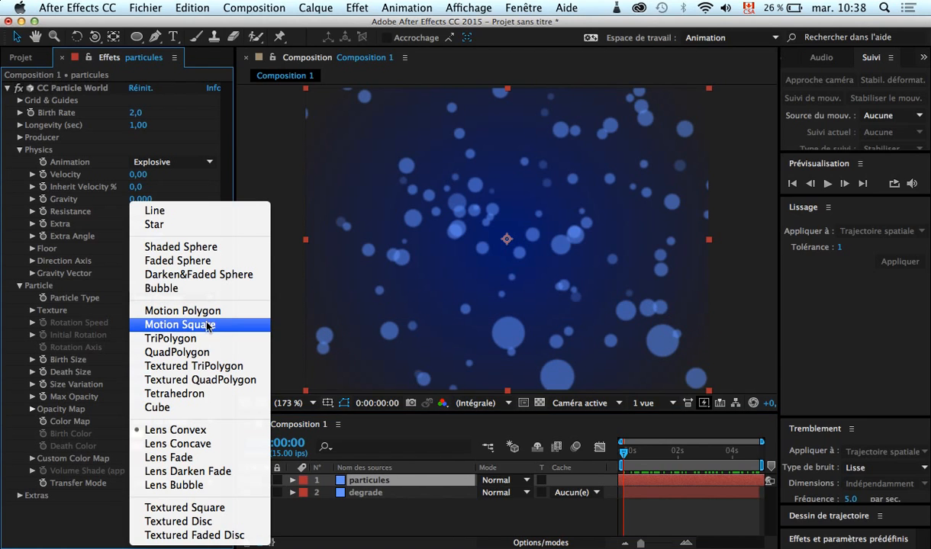
left_click(204, 338)
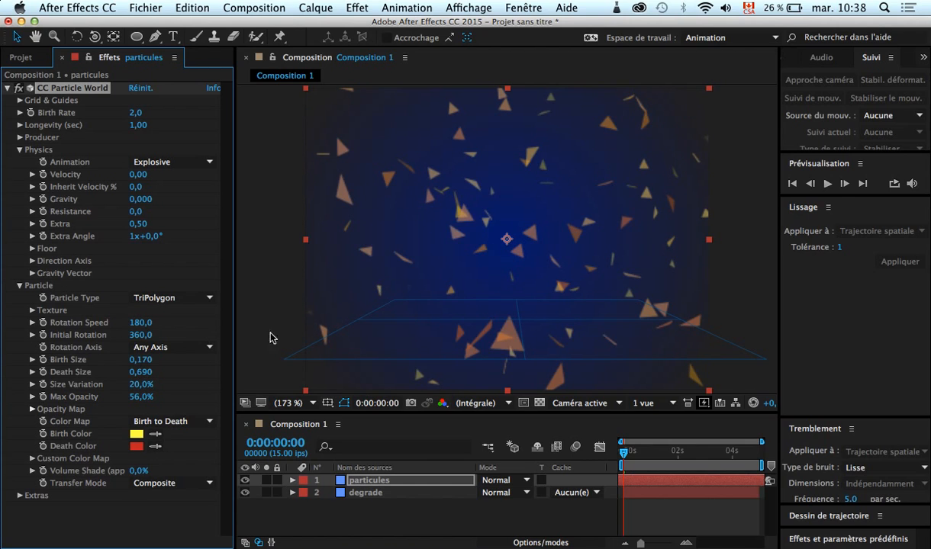
Change the Particle Type to Lens Convex and Death Size to 0,420, scrubbing to 0:00:01:10 and back to the first frame
mouse_move(624, 455)
left_mouse_down()
mouse_move(728, 458)
mouse_move(628, 458)
left_mouse_up()
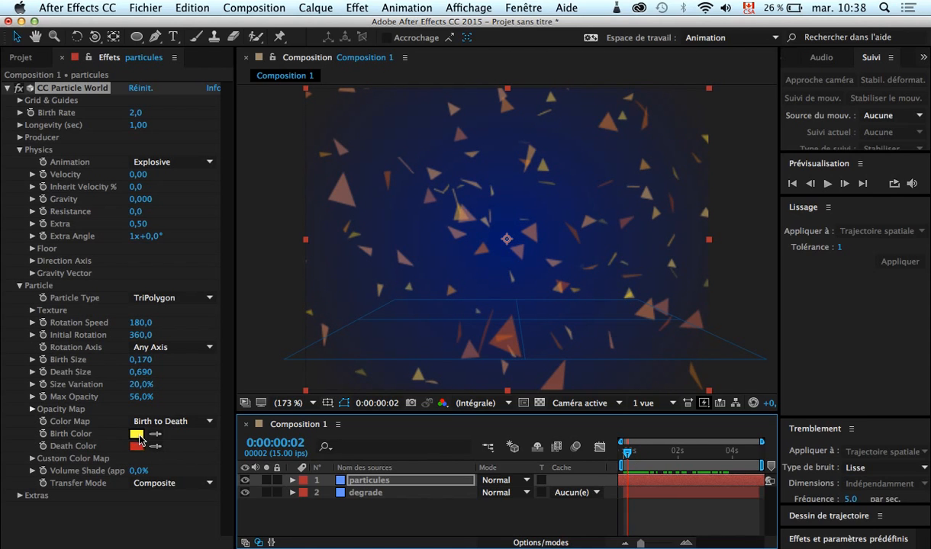
left_click(210, 302)
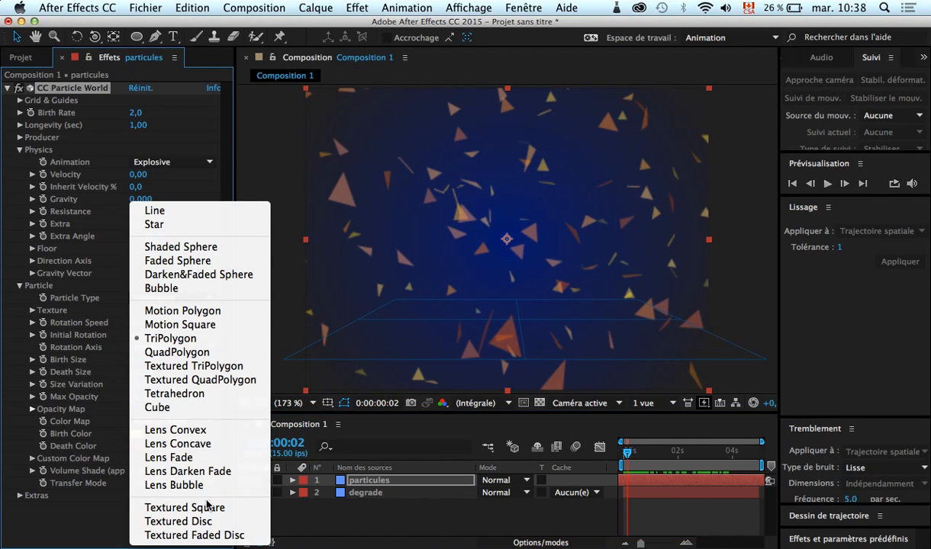
left_click(176, 429)
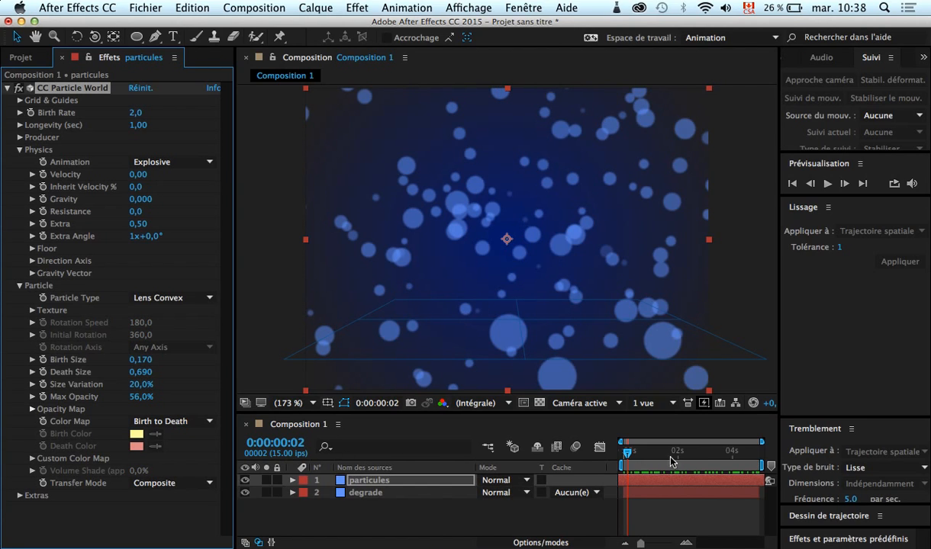
left_click_drag(629, 458, 671, 483)
left_click_drag(140, 368, 128, 373)
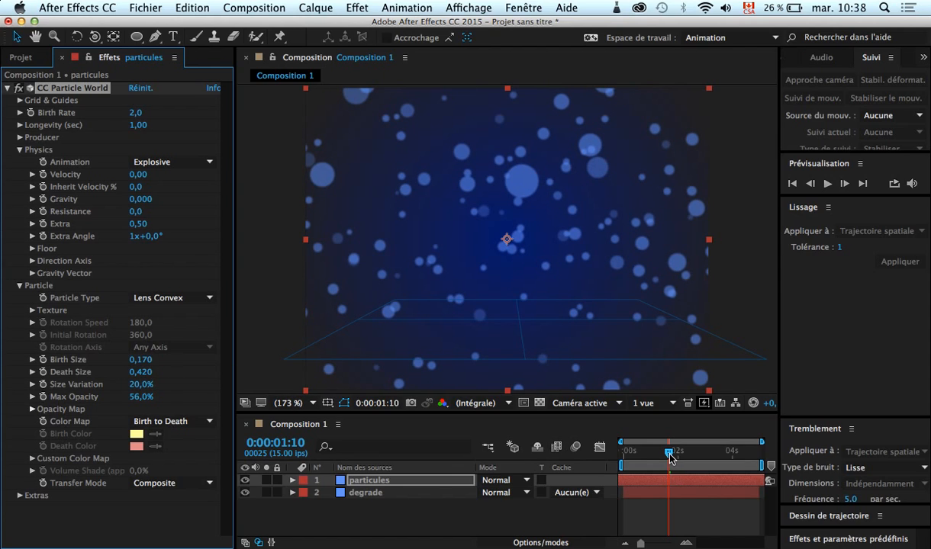
left_click_drag(668, 453, 623, 453)
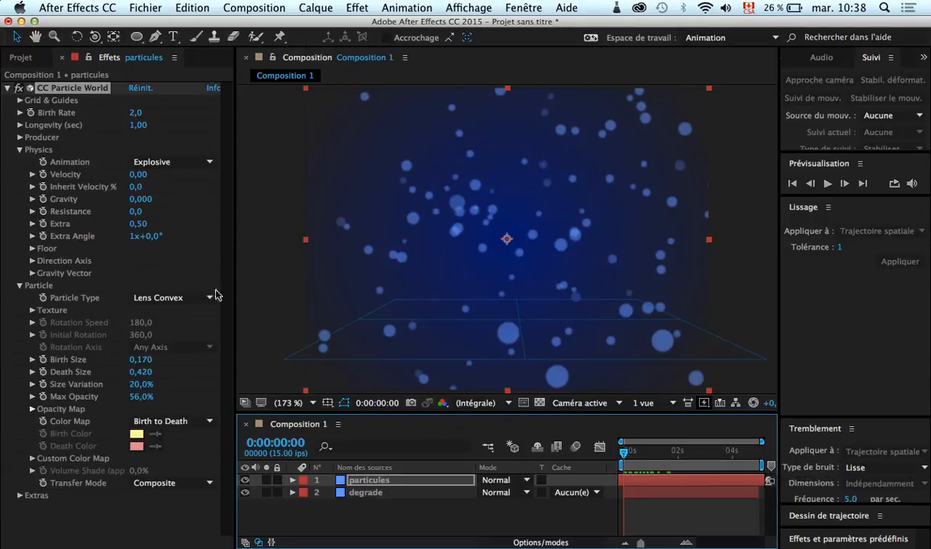
Collapse the CC Particle World settings and apply the Lueur diffuse effect to the particules layer
left_click(7, 87)
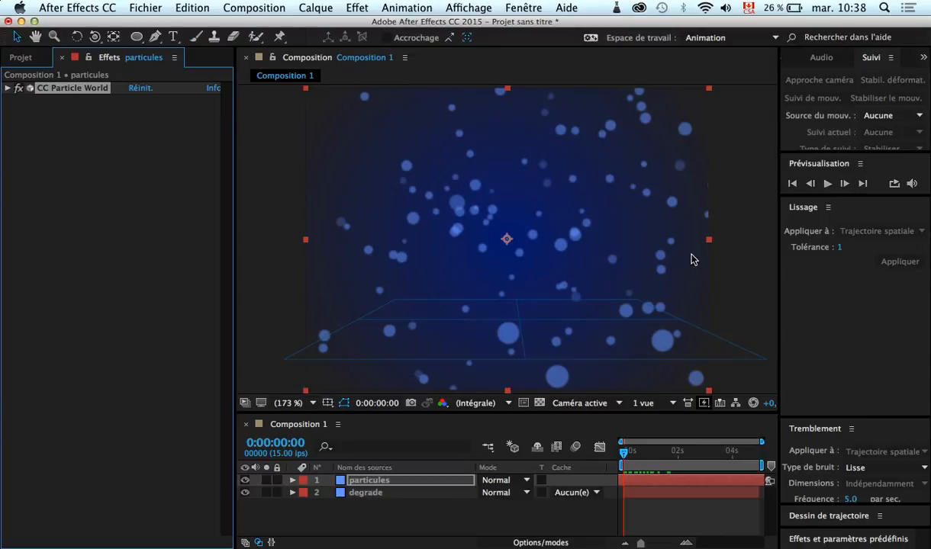
left_click(357, 7)
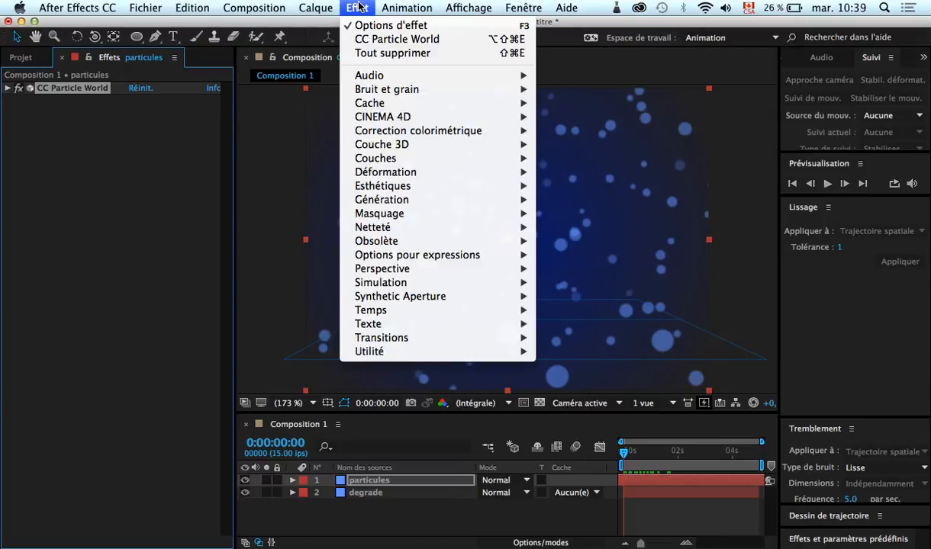
mouse_move(444, 199)
mouse_move(459, 282)
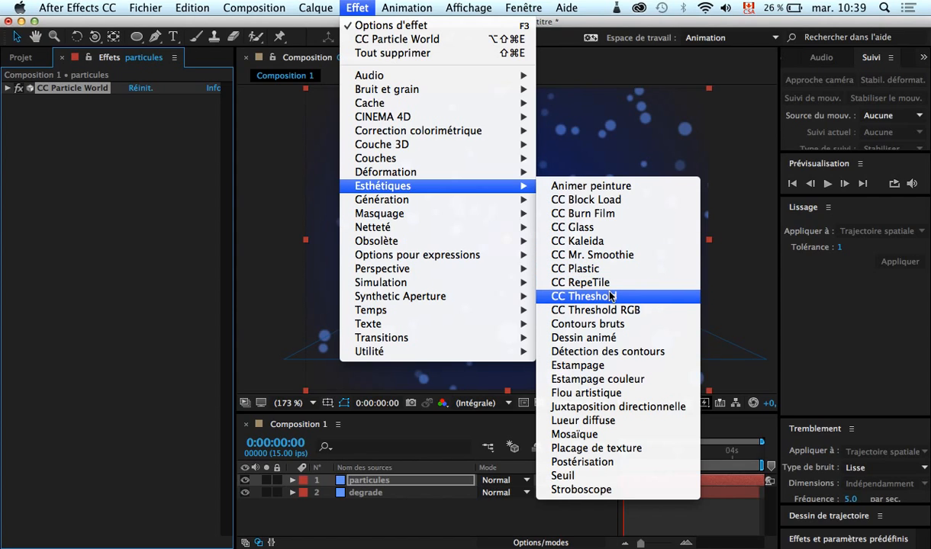
left_click(615, 420)
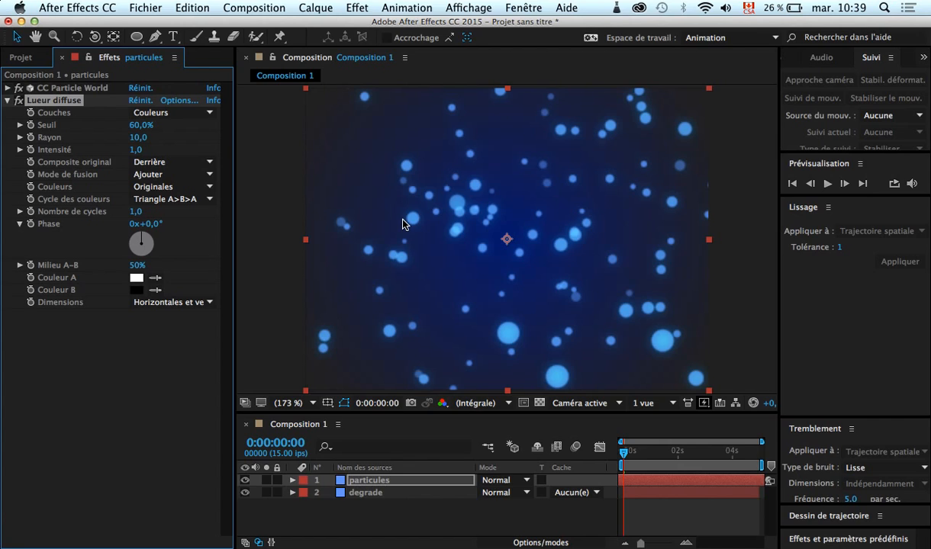
left_click(358, 7)
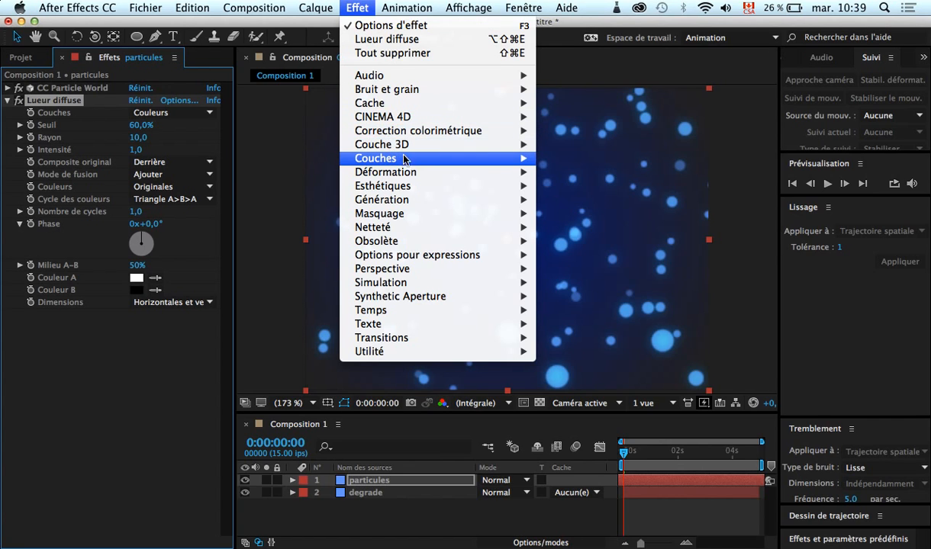
mouse_move(419, 228)
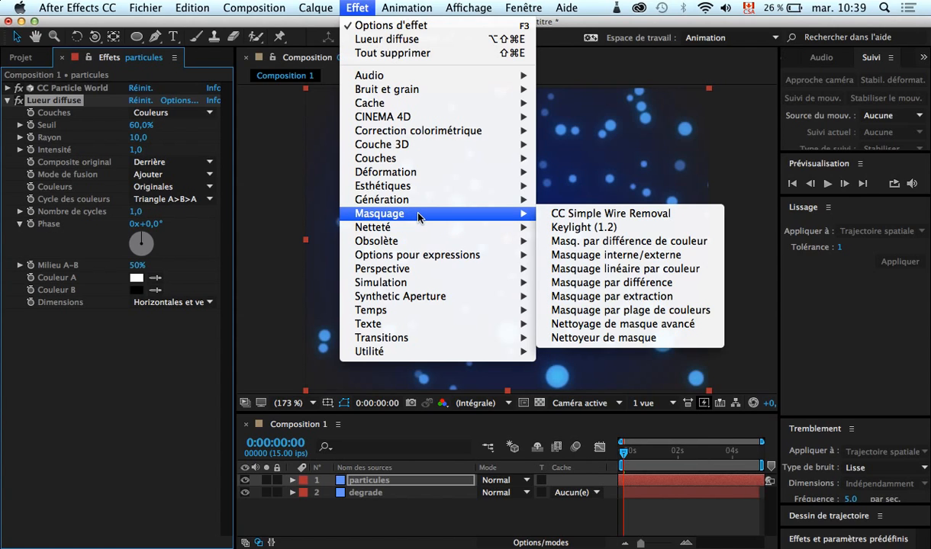
mouse_move(429, 284)
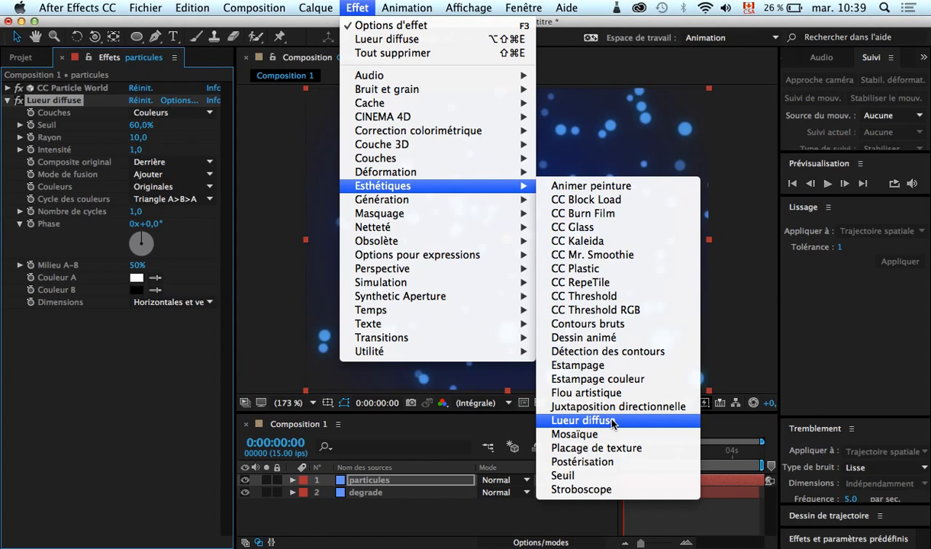
left_click(152, 412)
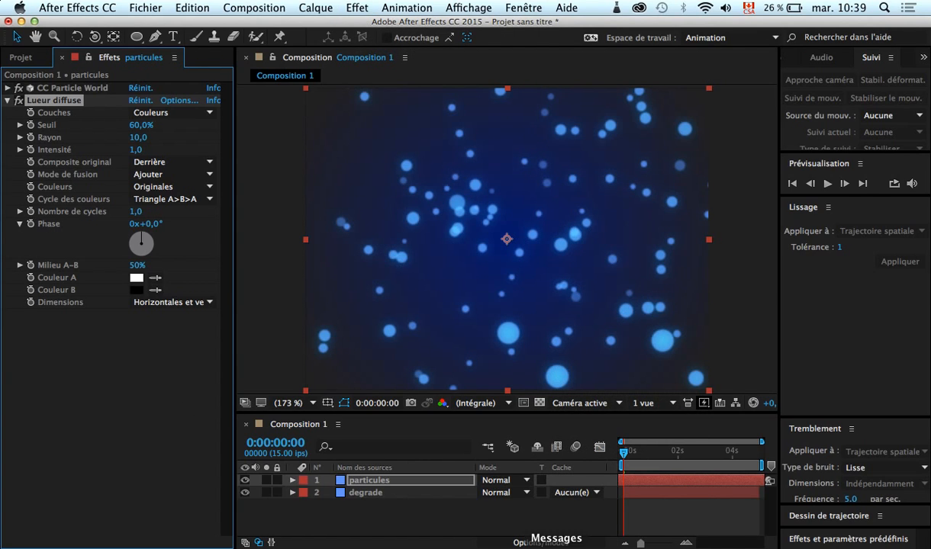
At 0:00:01:08, set the Lueur diffuse Seuil to 40,8% and try Composite original as Devant before restoring Derrière
left_click_drag(623, 456, 666, 458)
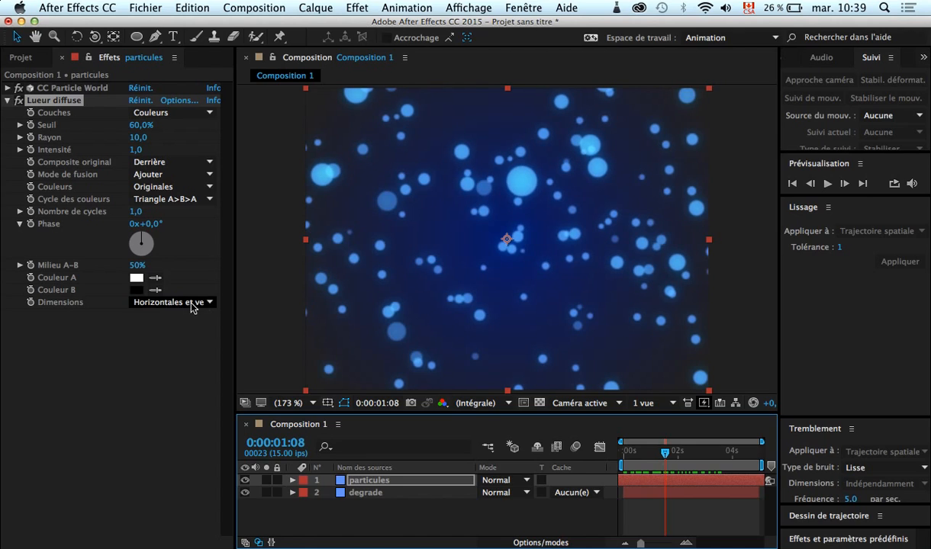
left_click_drag(132, 125, 106, 133)
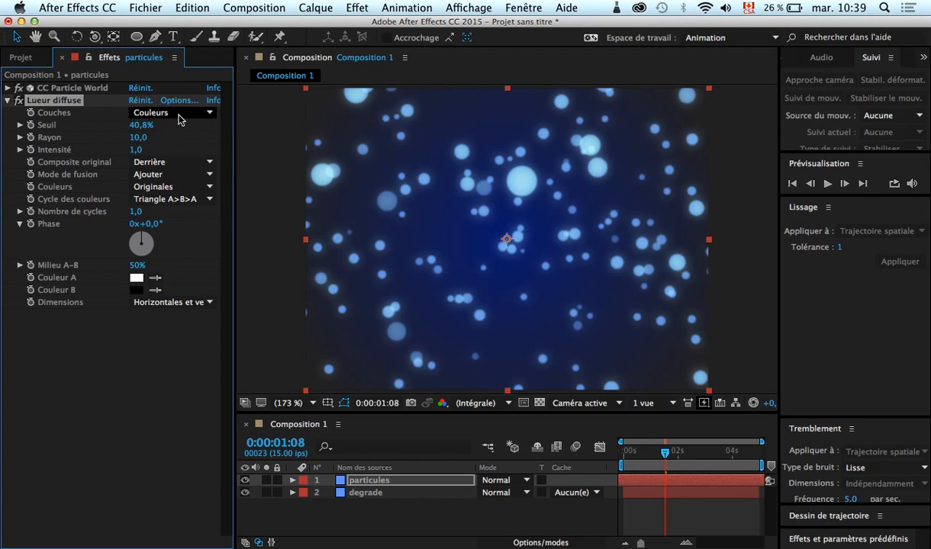
left_click(210, 165)
left_click(187, 177)
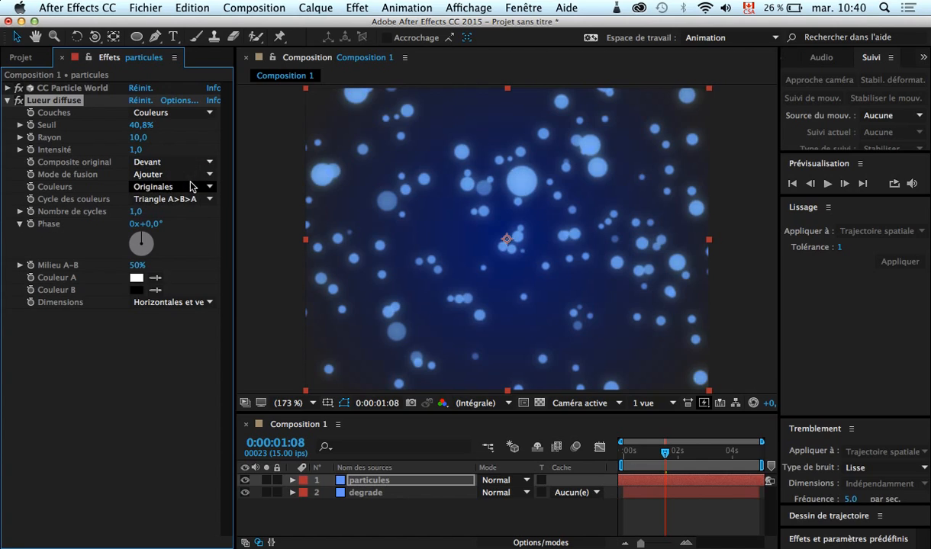
left_click(209, 167)
left_click(181, 190)
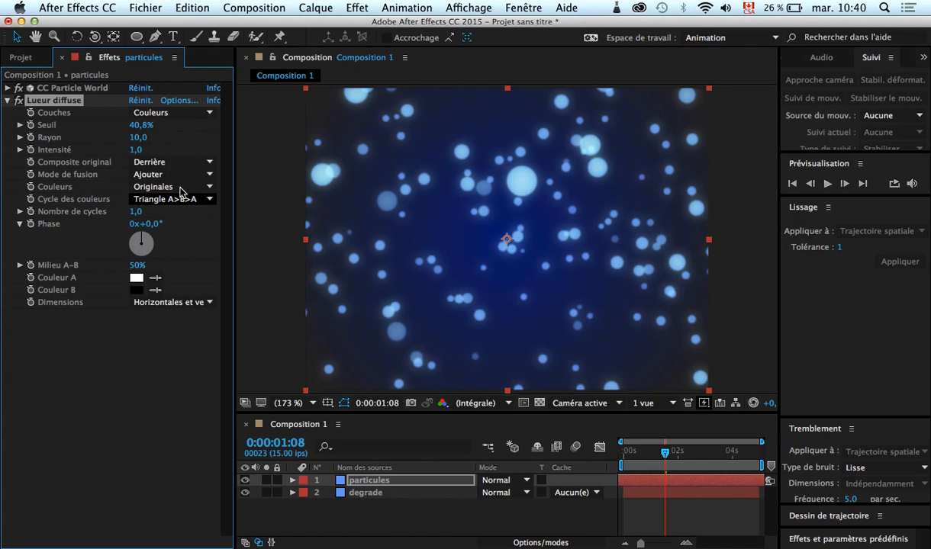
Set the glow's Rayon to 23,0 and Couches to Alpha, and scrub back to 0:00:00:12
mouse_move(156, 142)
left_mouse_down()
mouse_move(166, 136)
mouse_move(149, 138)
left_mouse_up()
left_click(20, 125)
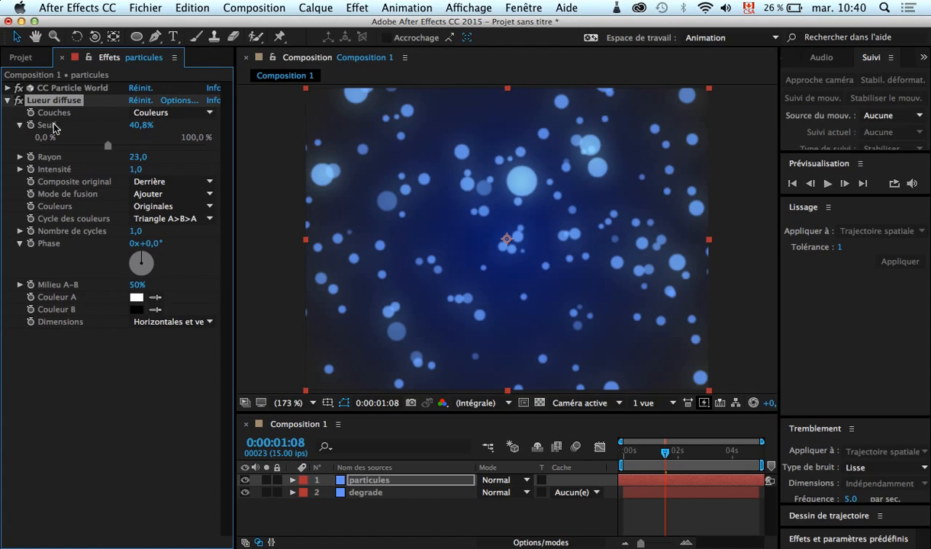
left_click(185, 115)
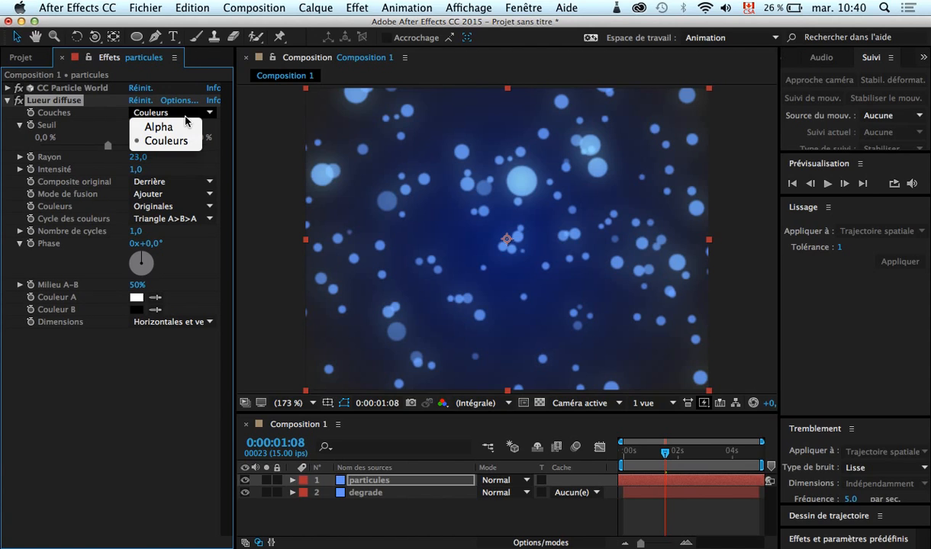
left_click(184, 127)
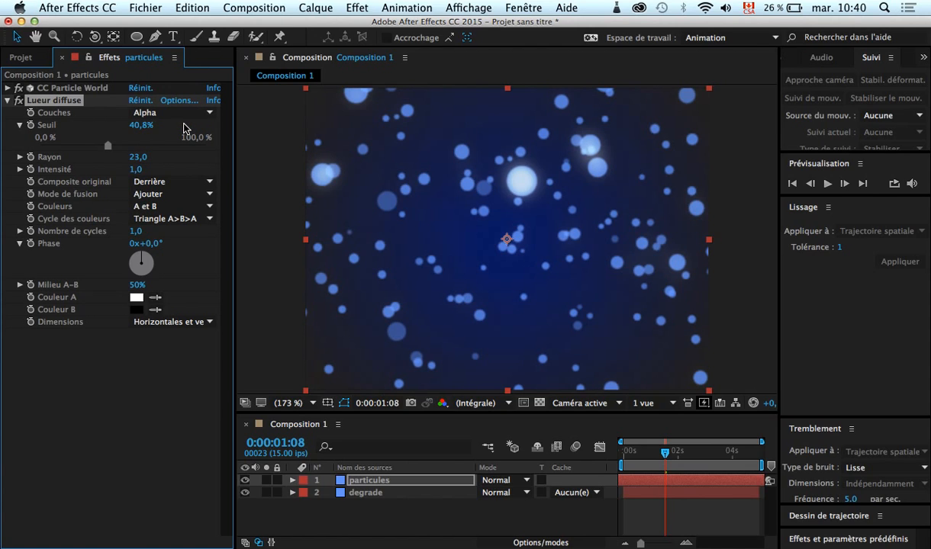
left_click_drag(668, 458, 647, 460)
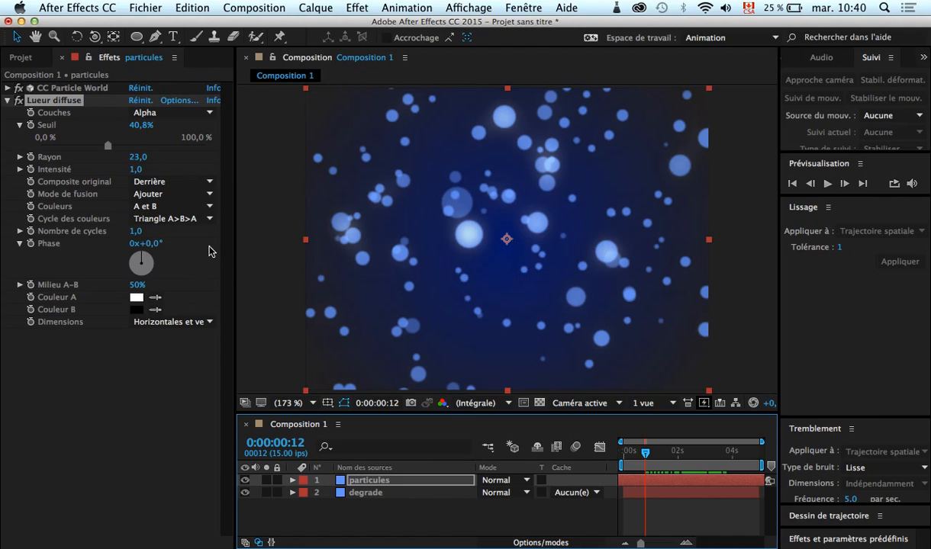
Try the glow's Composite original as Devant and return it to Derrière
left_click(211, 181)
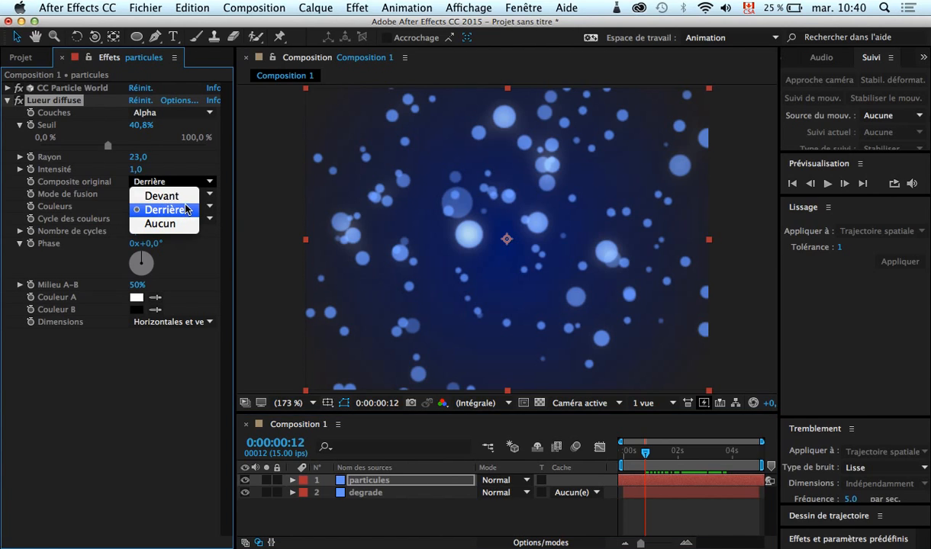
left_click(186, 198)
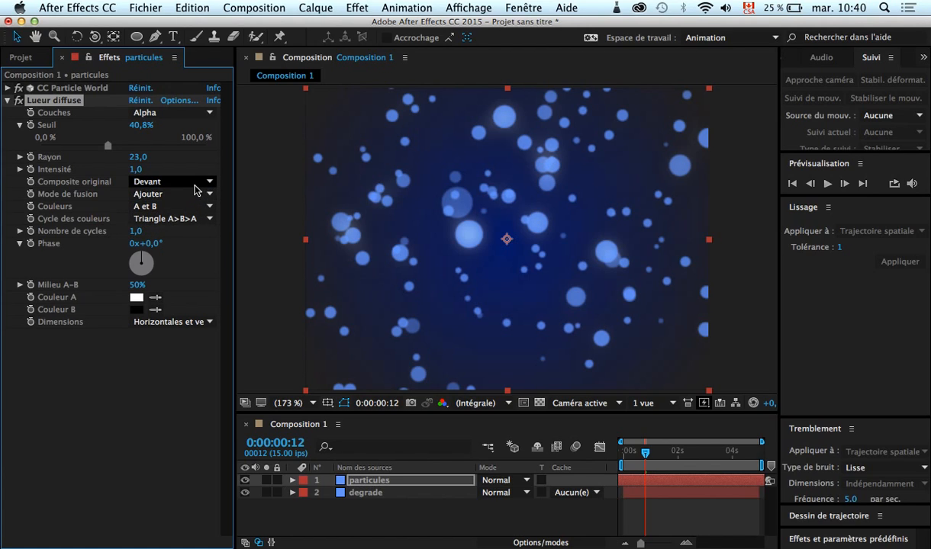
left_click(196, 183)
left_click(185, 209)
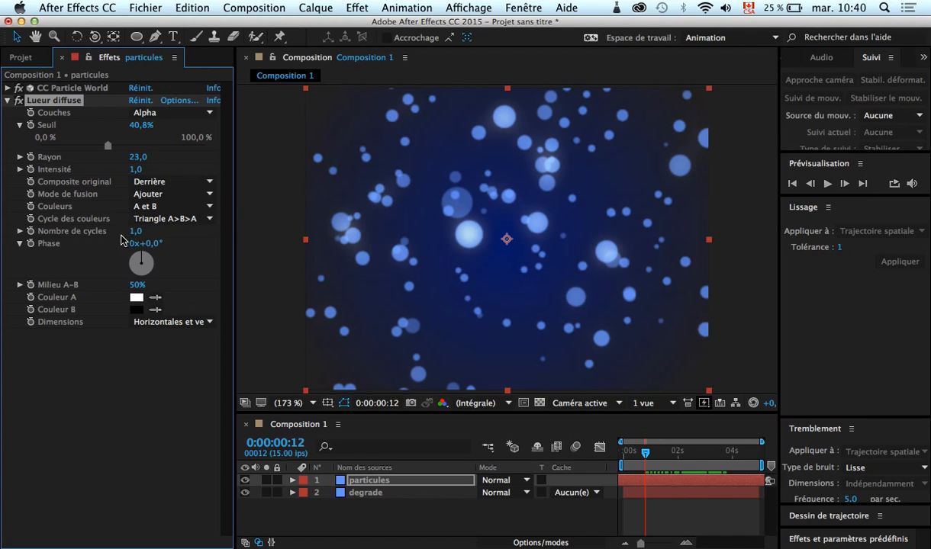
Reduce the glow's Rayon to 6,0 and compare Composite original Devant with Derrière, keeping Derrière
mouse_move(135, 157)
left_mouse_down()
mouse_move(148, 159)
mouse_move(124, 166)
left_mouse_up()
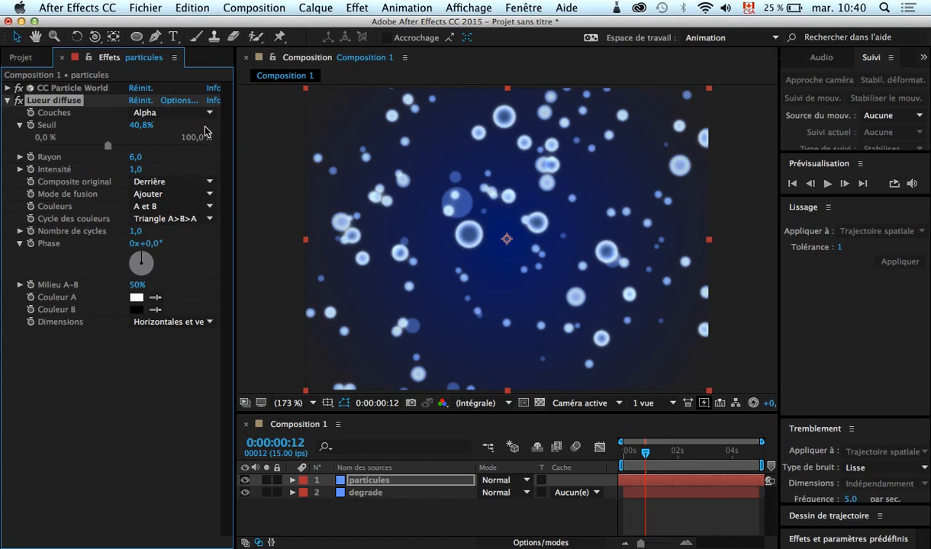
left_click(213, 189)
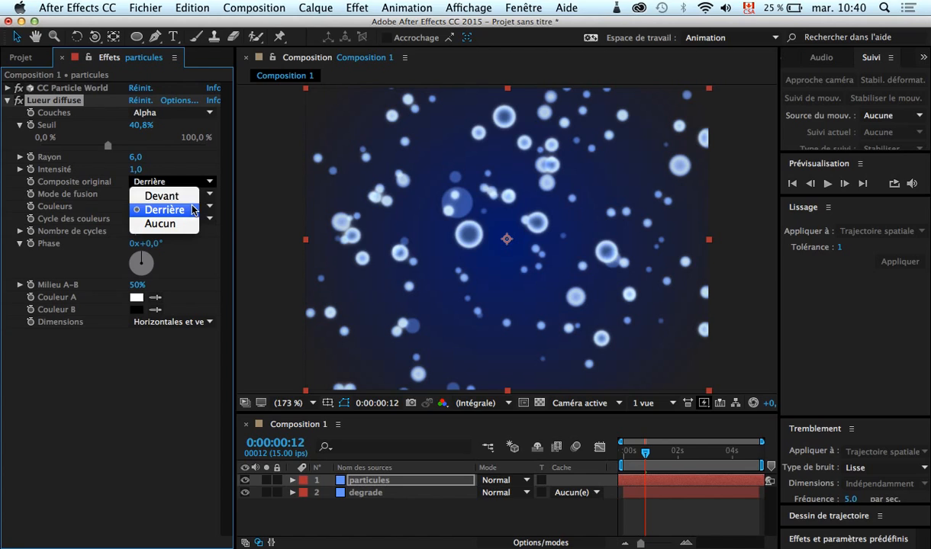
left_click(196, 196)
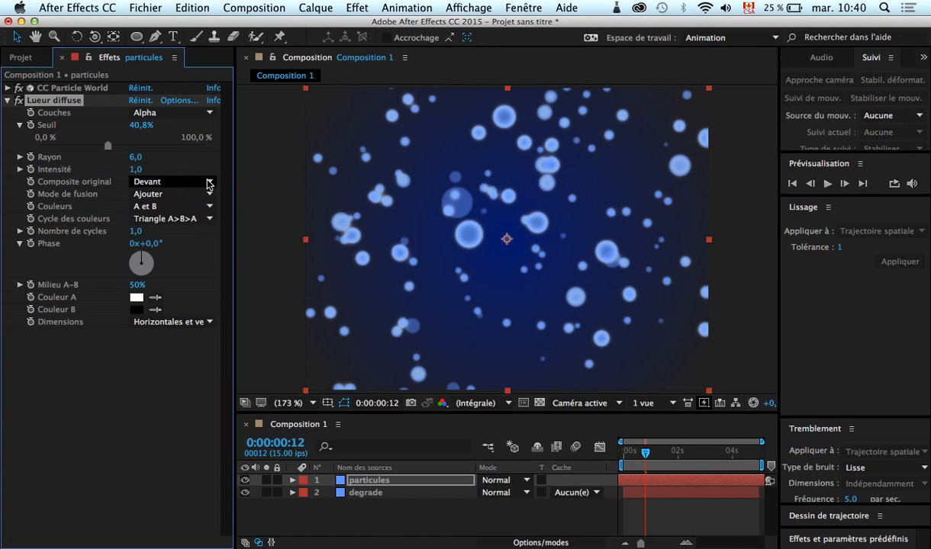
left_click(198, 181)
left_click(181, 210)
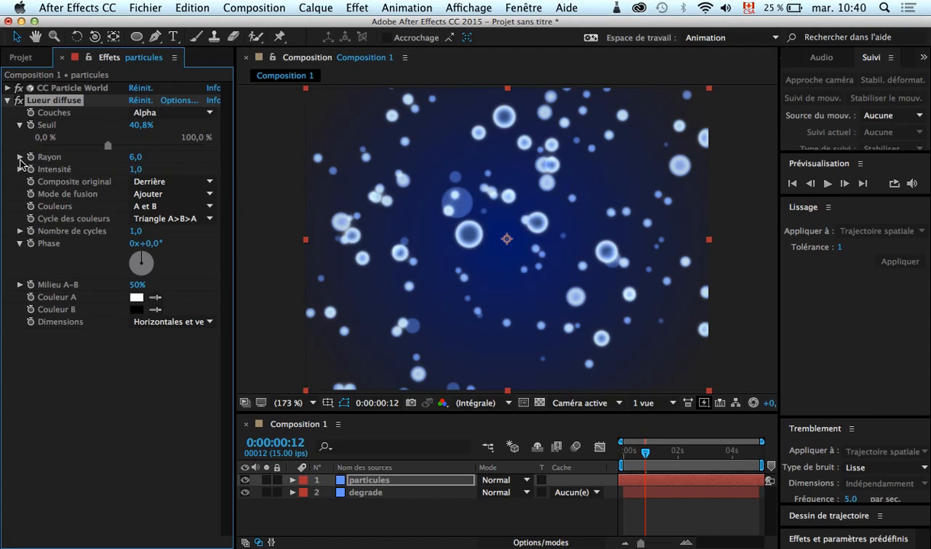
Set the glow's Seuil to 50,7% and Milieu A-B to 49%, and scrub back to 0:00:00:04
left_click_drag(108, 146, 110, 145)
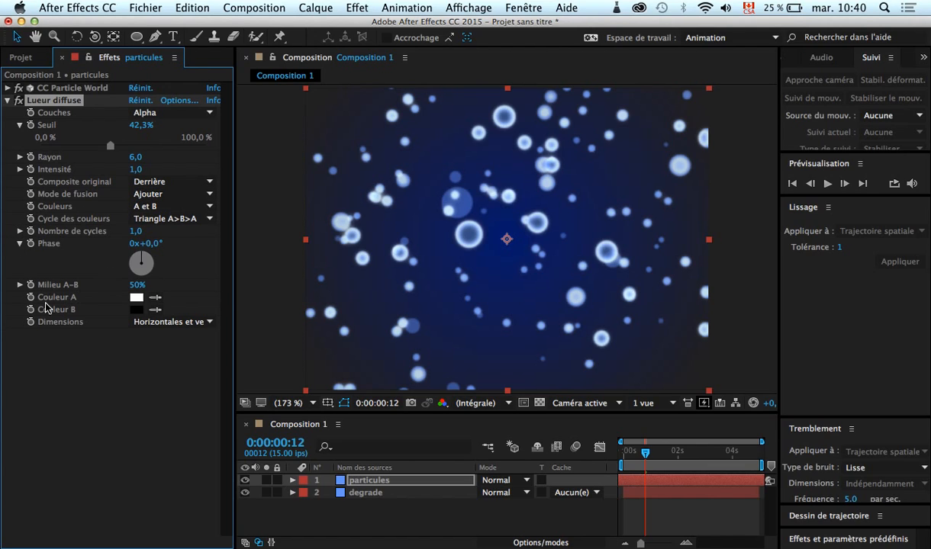
left_click(21, 286)
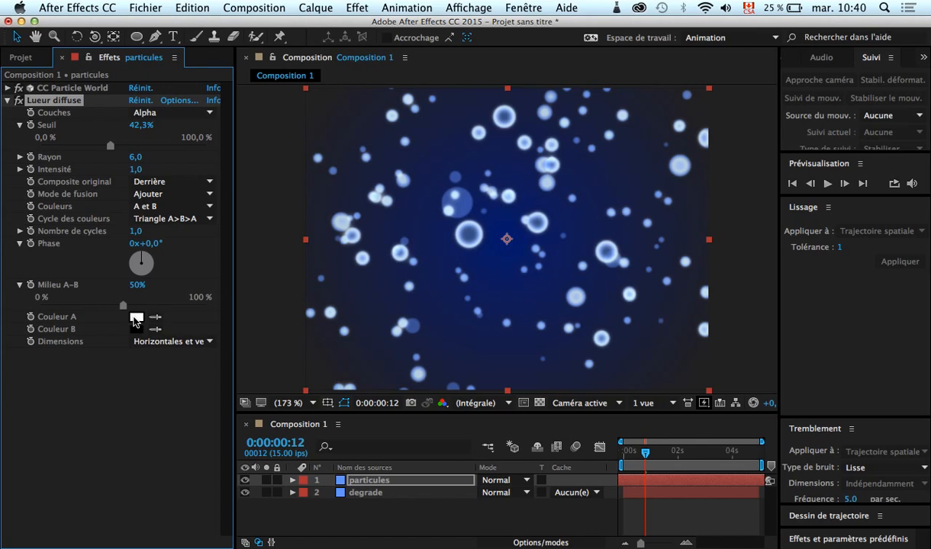
mouse_move(123, 306)
left_mouse_down()
mouse_move(140, 306)
mouse_move(121, 306)
left_mouse_up()
mouse_move(112, 144)
left_mouse_down()
mouse_move(140, 145)
mouse_move(125, 146)
left_mouse_up()
mouse_move(647, 457)
left_mouse_down()
mouse_move(724, 457)
mouse_move(632, 462)
left_mouse_up()
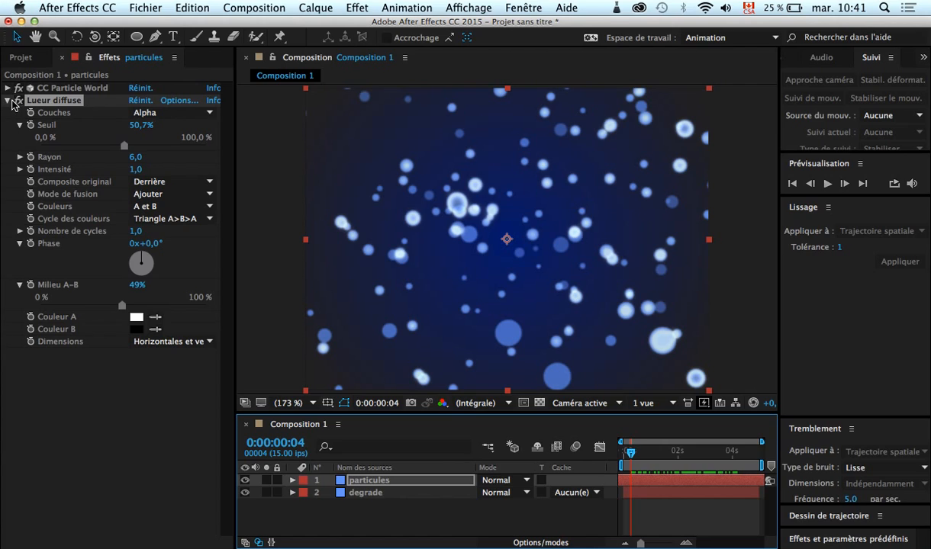
Collapse Lueur diffuse, change the CC Particle World Particle Type to TriPolygon, and preview from 0:00:00:05
left_click(8, 101)
left_click(7, 89)
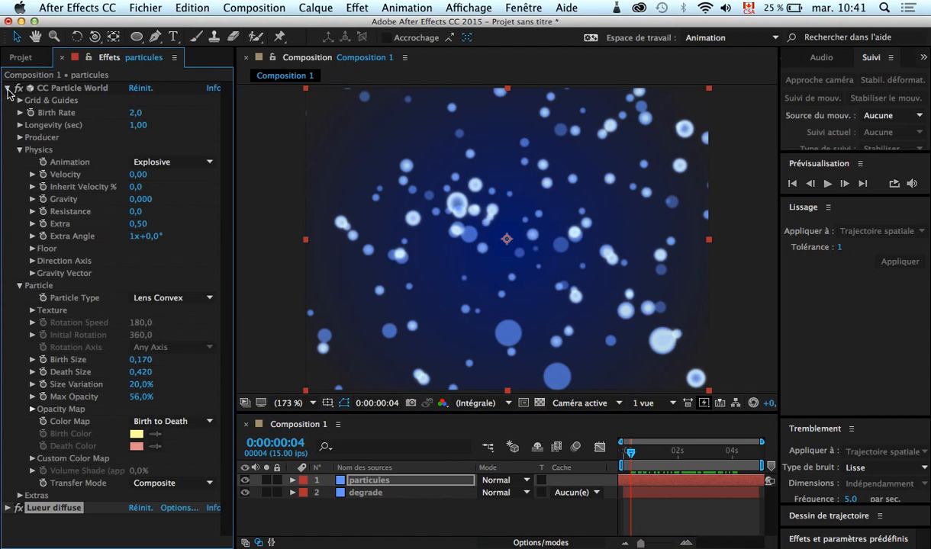
left_click(209, 299)
left_click(205, 314)
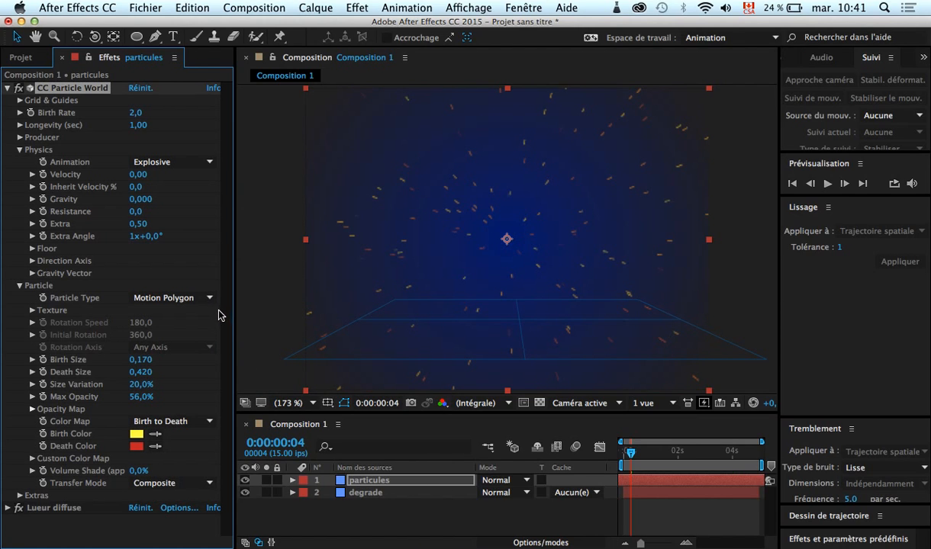
left_click(208, 298)
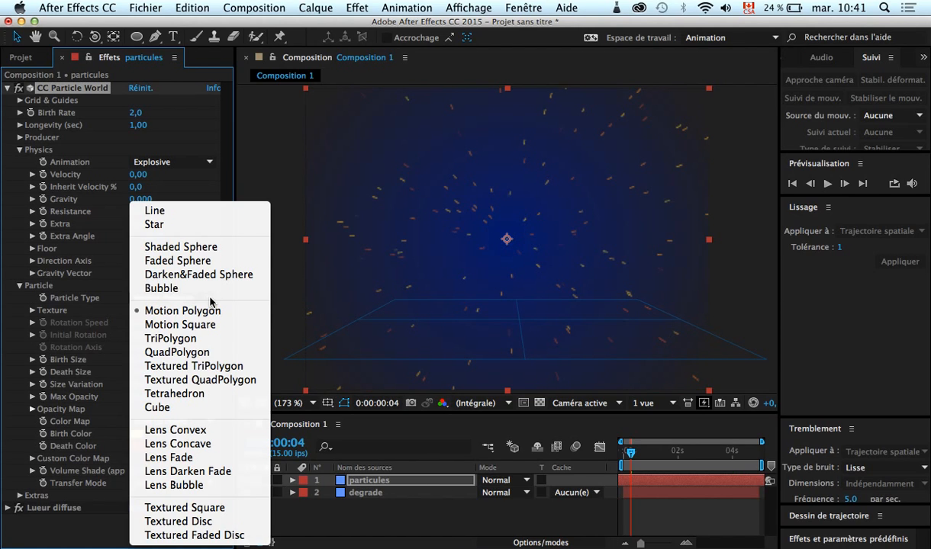
left_click(210, 339)
left_click(633, 464)
key("space")
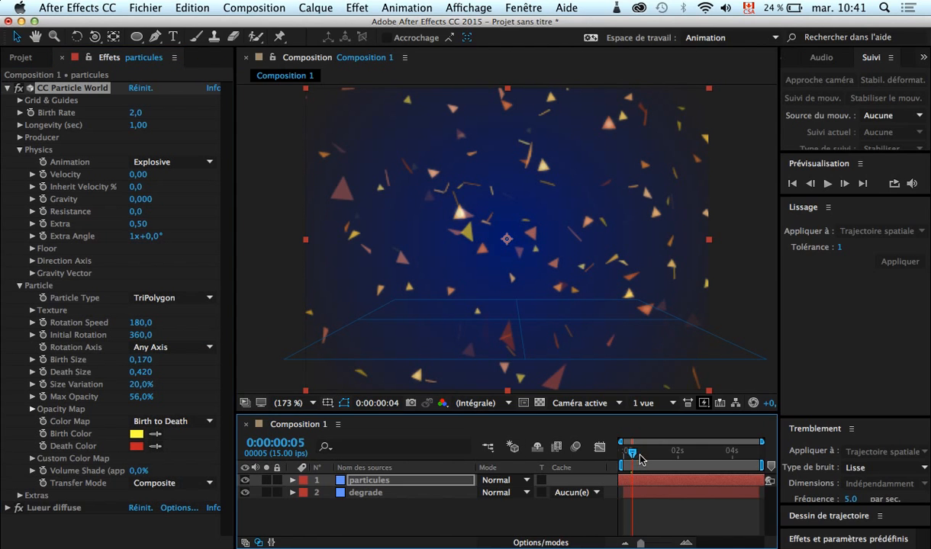
Preview the triangle particles, stopping at 0:00:02:00, and change the CC Particle World Particle Type to Lens Convex
key("space")
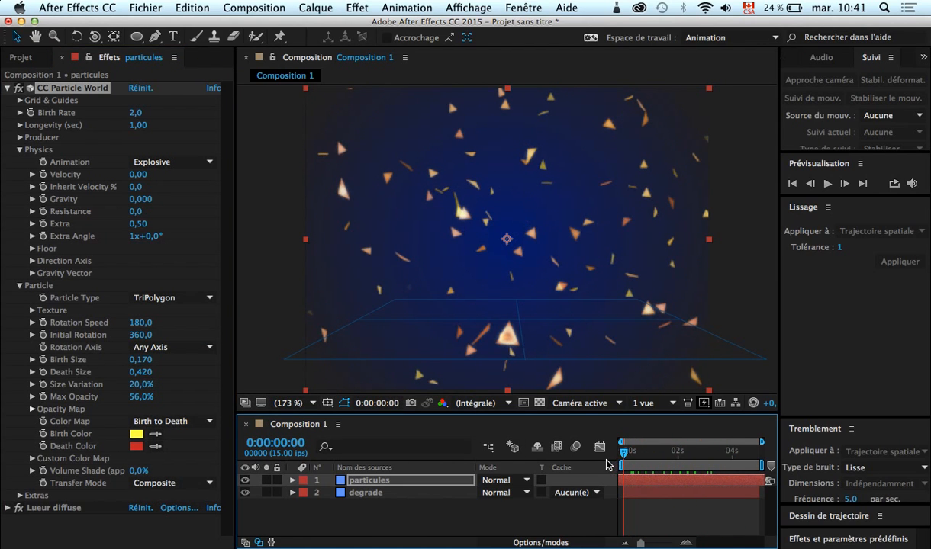
key("space")
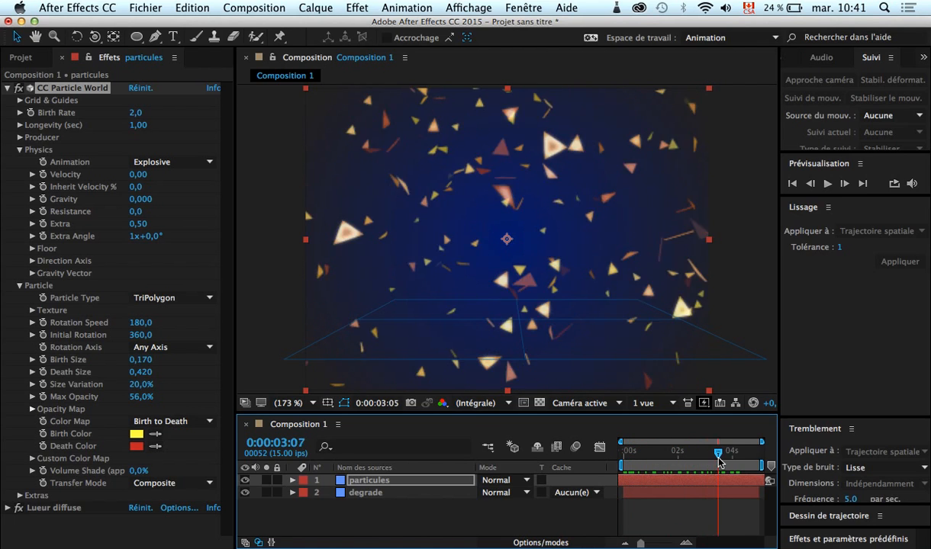
left_click(200, 299)
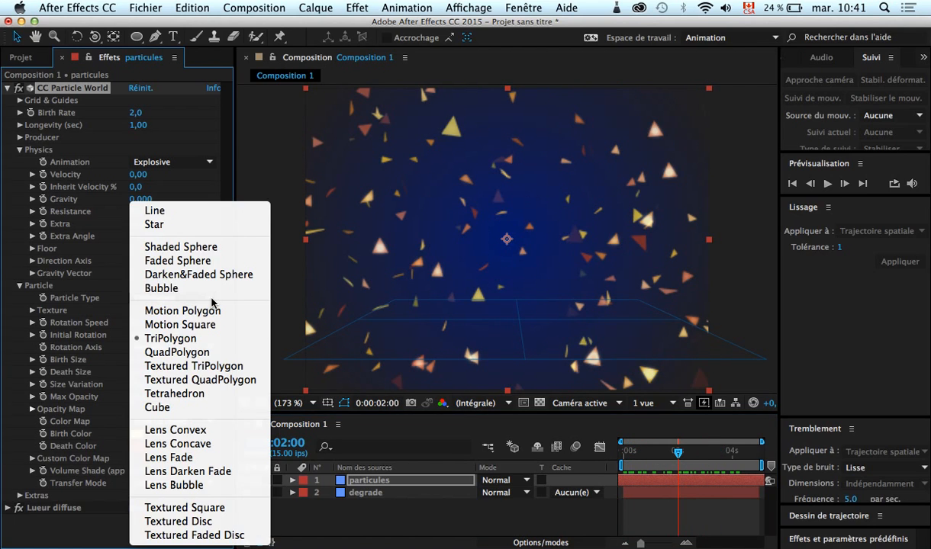
left_click(213, 431)
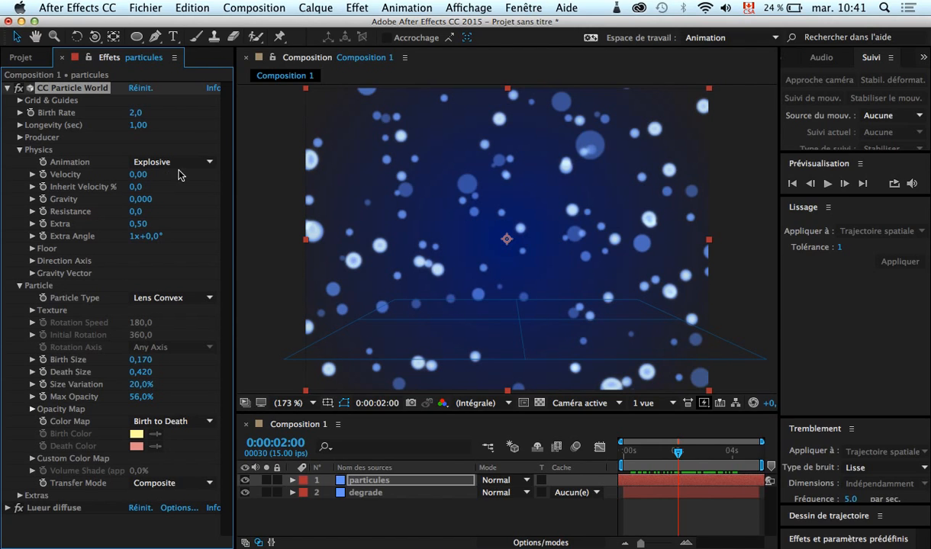
Try the Twirl animation in Physics with Velocity 0,61, and scrub the timeline to 0:00:02:01
left_click(211, 163)
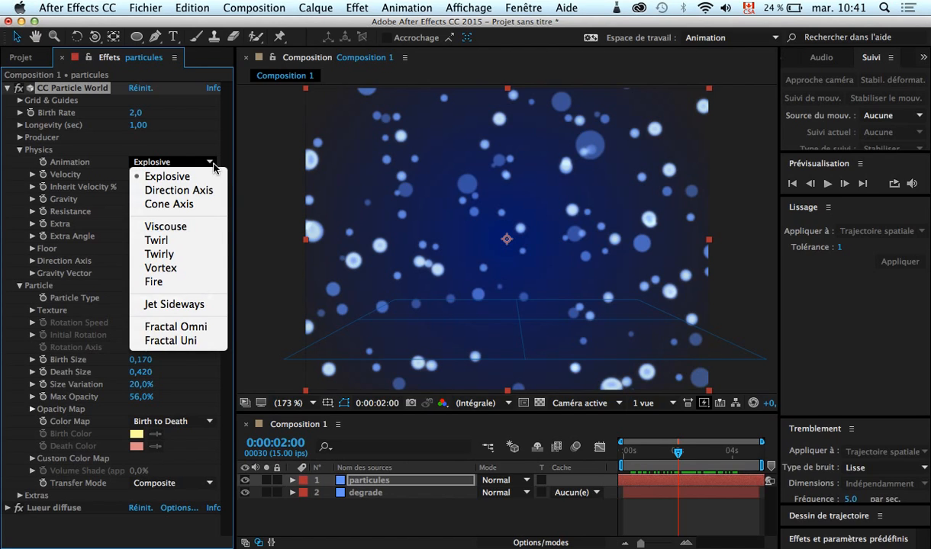
left_click(197, 243)
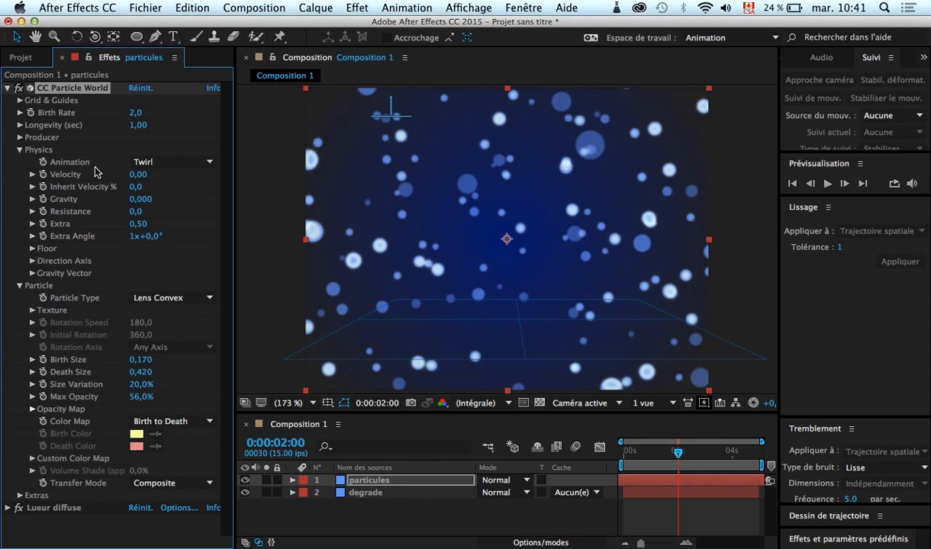
left_click_drag(141, 175, 183, 180)
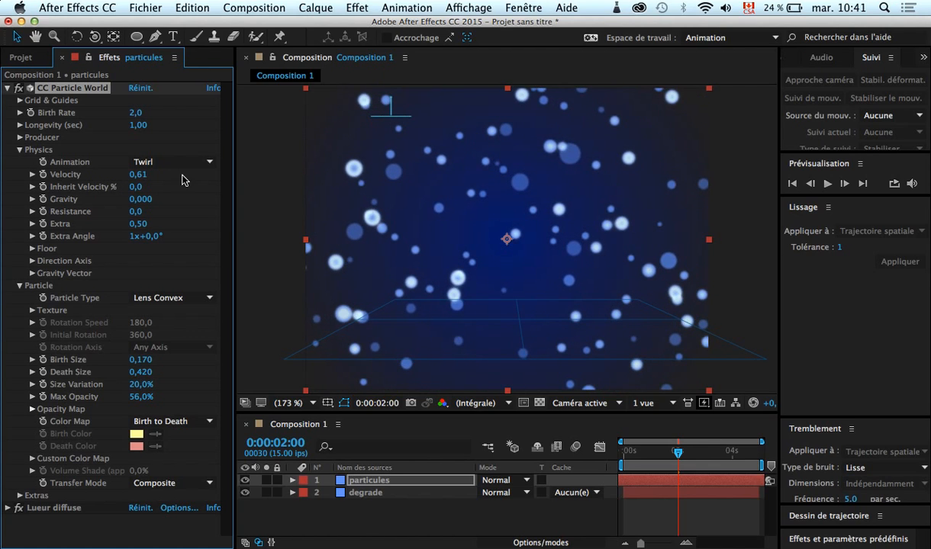
mouse_move(680, 455)
left_mouse_down()
mouse_move(744, 455)
mouse_move(625, 456)
mouse_move(682, 458)
left_mouse_up()
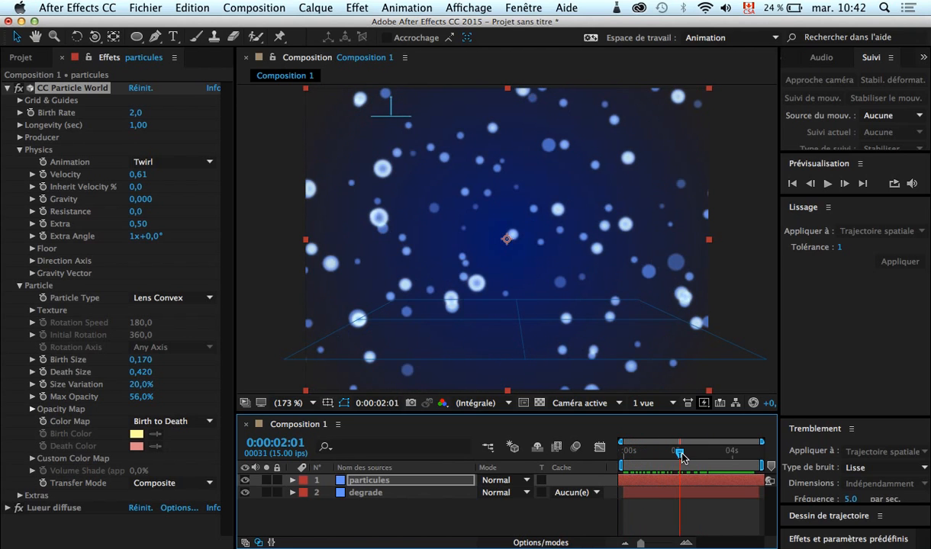
Set the CC Particle World Velocity to 0,01 and scrub the timeline to 0:00:03:00 to check the movement
left_click(144, 174)
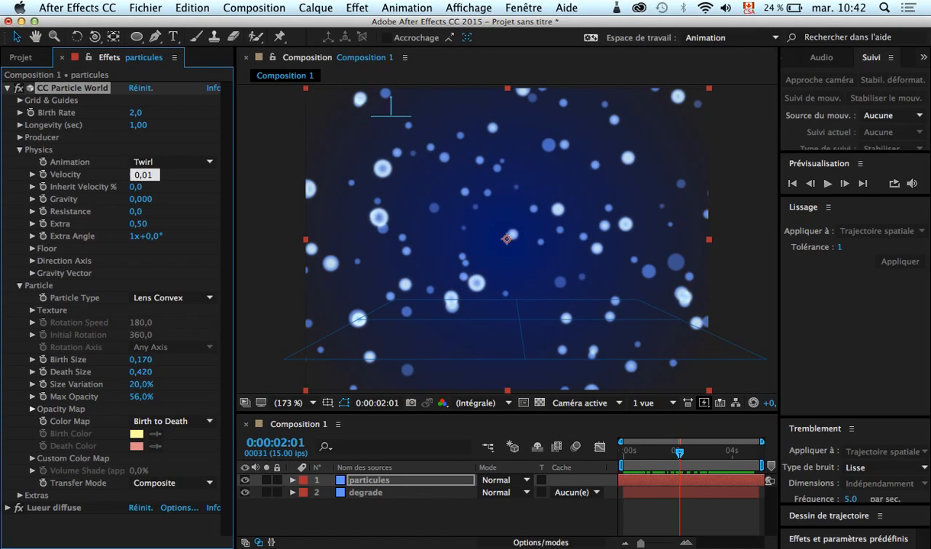
type("0,01")
key("Return")
left_click_drag(679, 459, 705, 471)
Change the particle Animation in Physics to Vortex and scrub the timeline back to 0:00:02:13
left_click(209, 162)
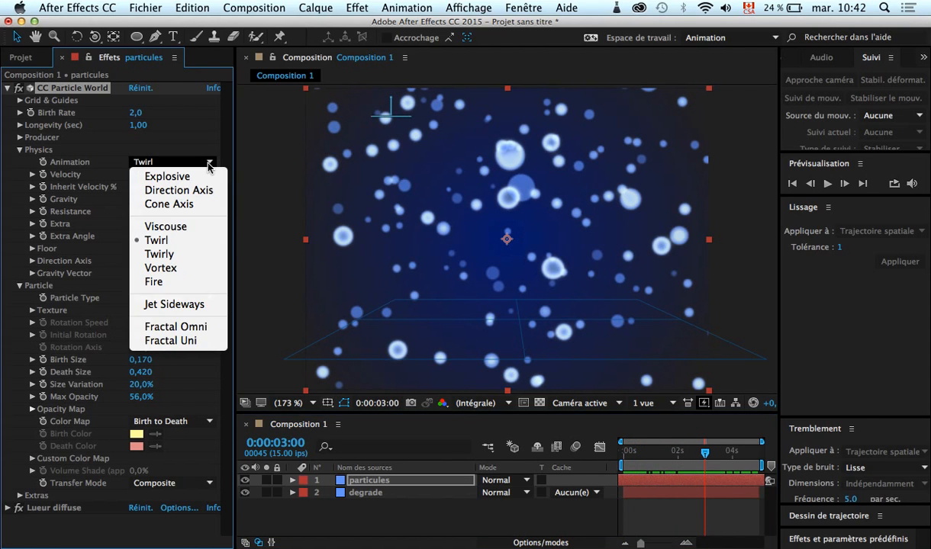
left_click(190, 273)
mouse_move(709, 457)
left_mouse_down()
mouse_move(756, 457)
mouse_move(624, 462)
mouse_move(703, 474)
left_mouse_up()
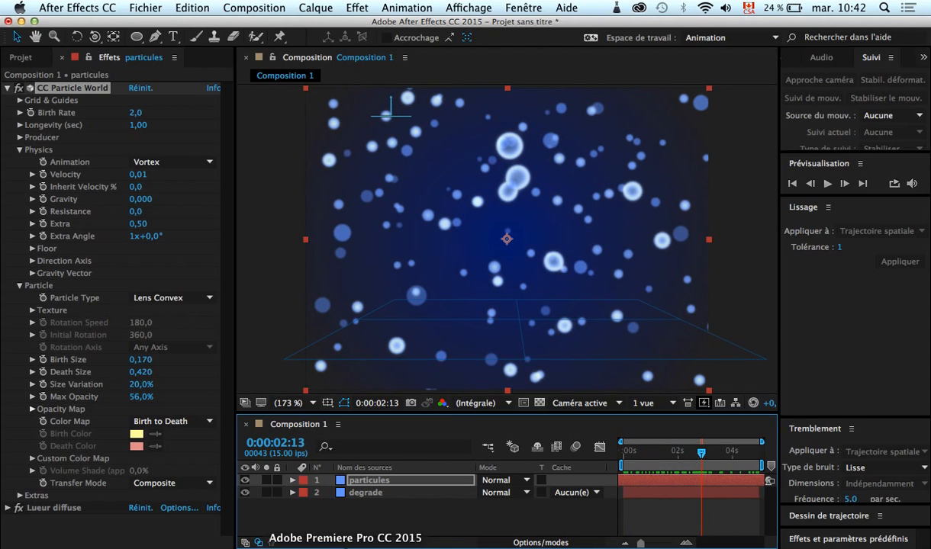